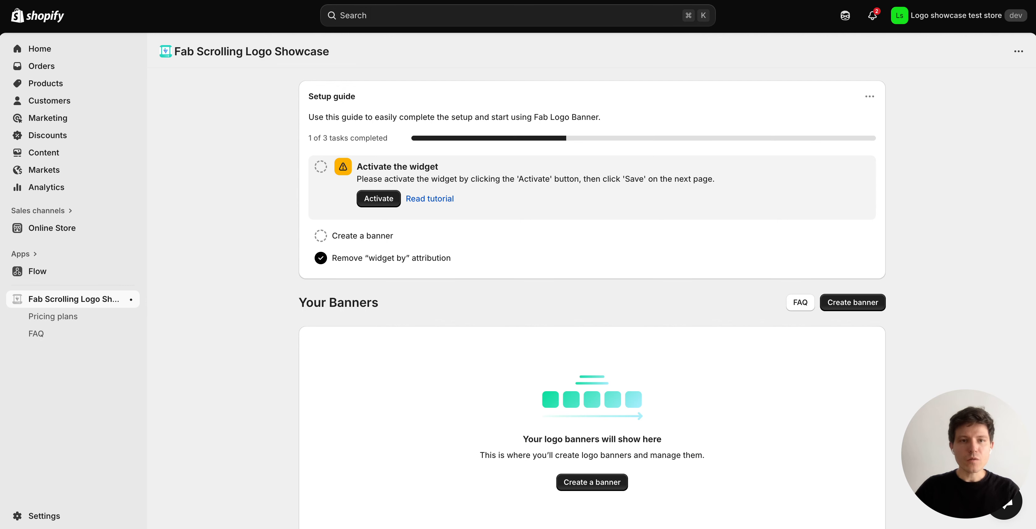
# Activate the Fab Logo Banner app embed in the live Dawn theme and save the theme
pyautogui.scroll(-1, 592, 298)
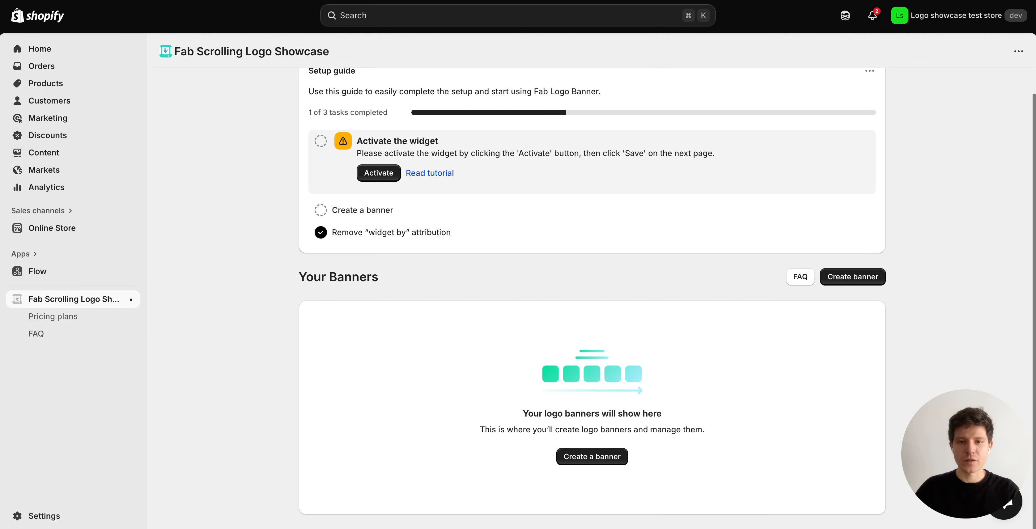
pyautogui.scroll(1, 592, 298)
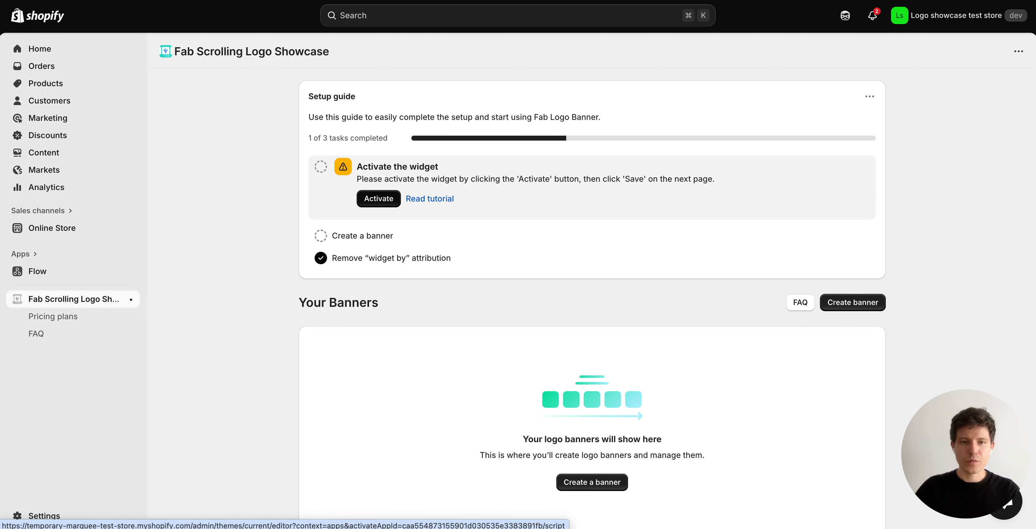
pyautogui.click(379, 199)
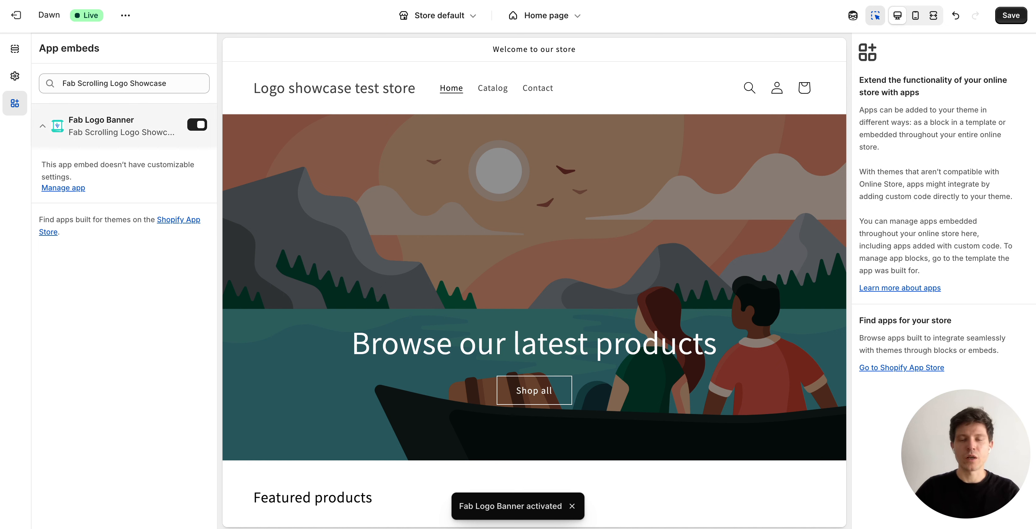
pyautogui.click(1011, 15)
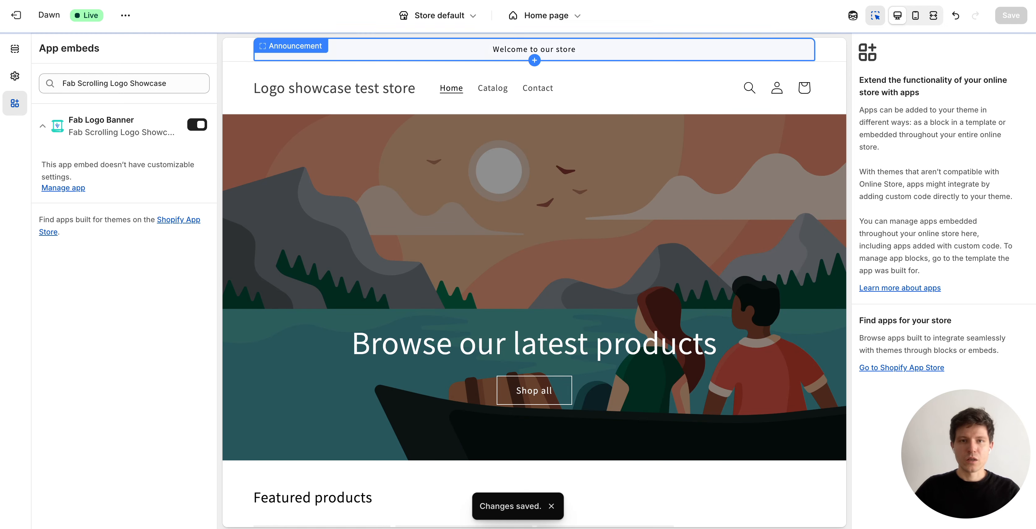
# Return to the Fab Scrolling Logo Showcase app page and start creating a banner
pyautogui.hotkey('ctrl', 'shift', 'Tab')
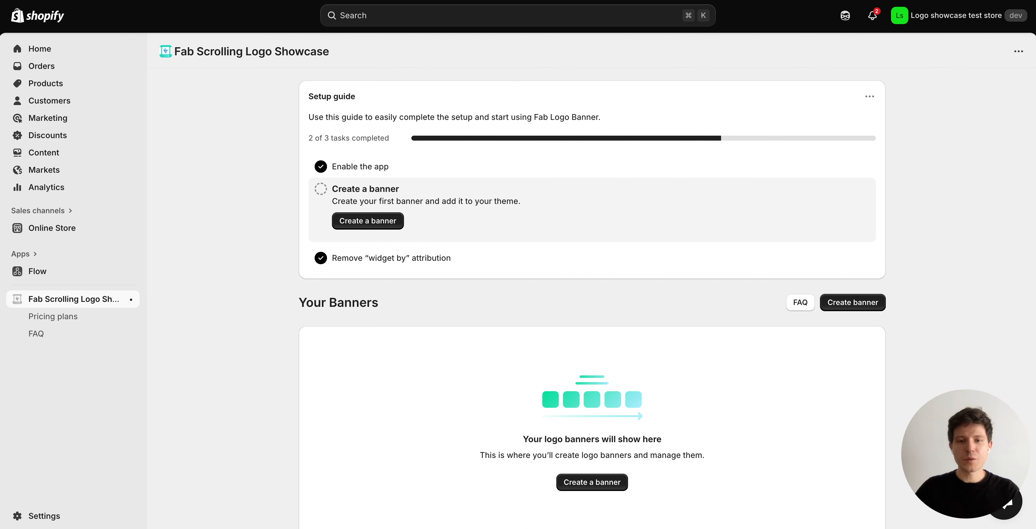
pyautogui.scroll(-2, 592, 299)
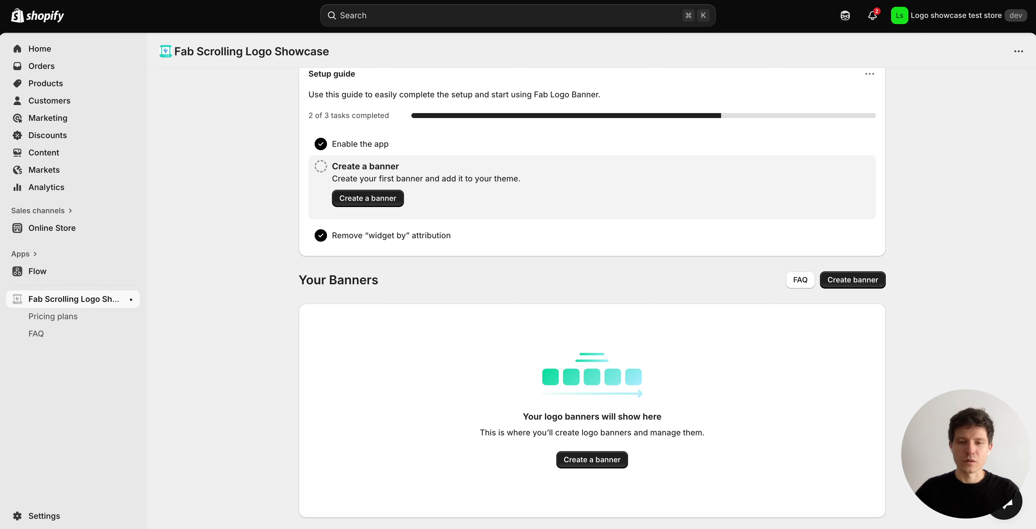
pyautogui.click(592, 459)
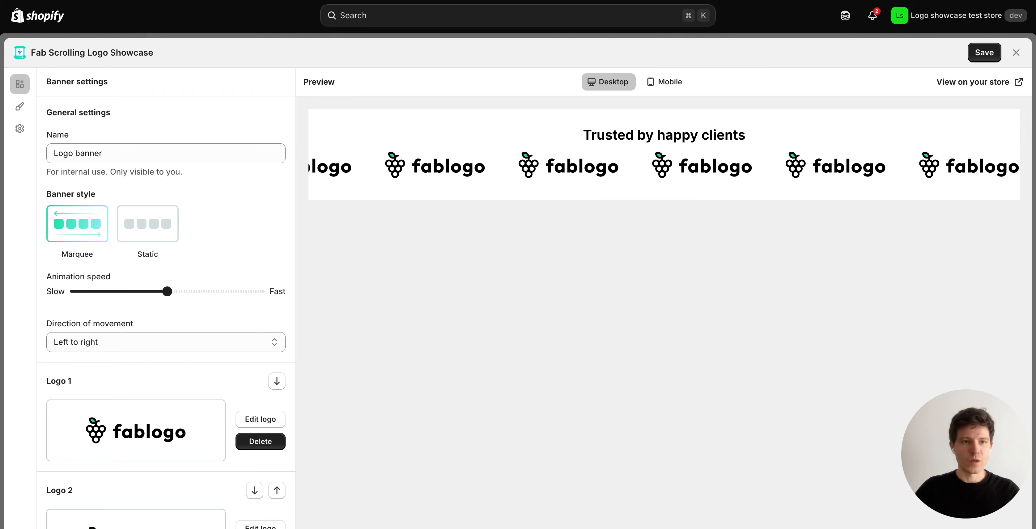
# Look through the banner's style and placement settings and compare its mobile and desktop previews
pyautogui.click(19, 106)
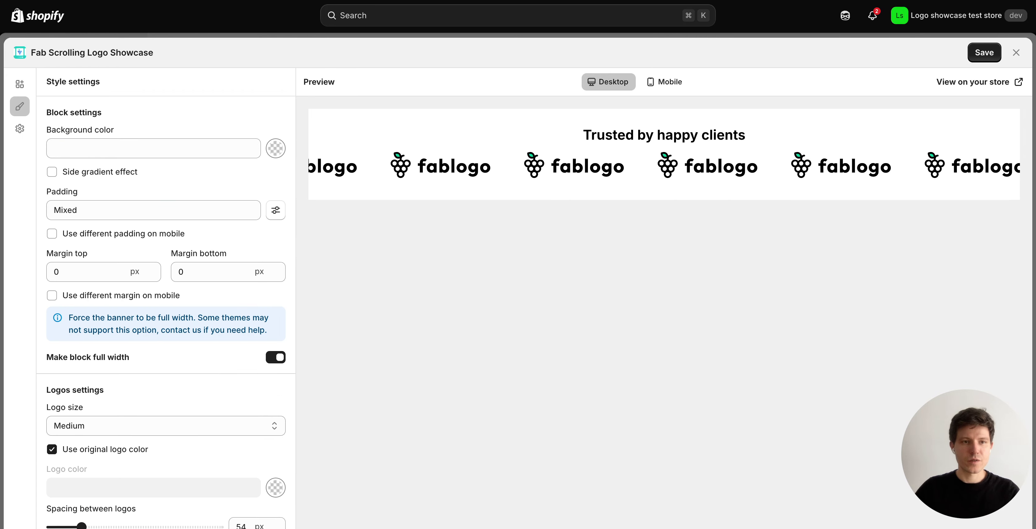
pyautogui.click(20, 128)
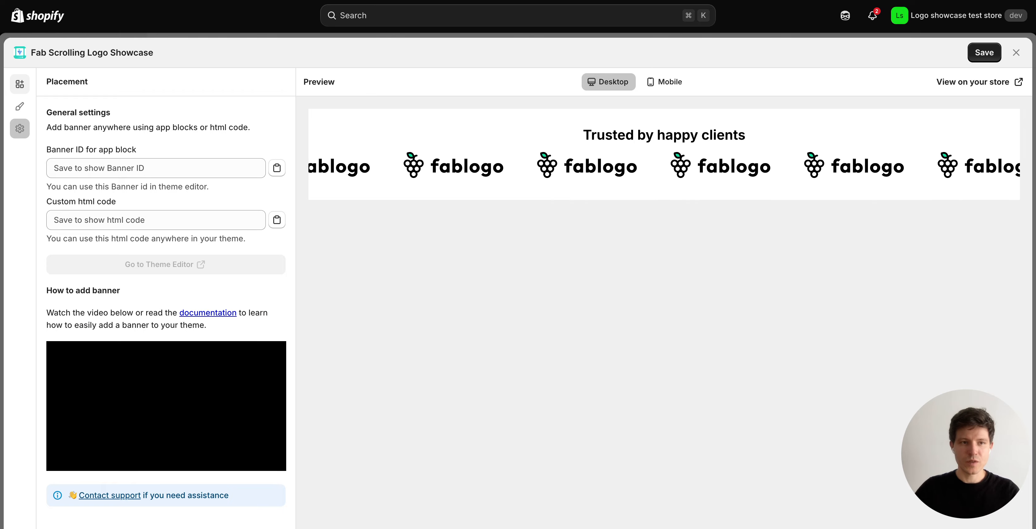
pyautogui.click(19, 84)
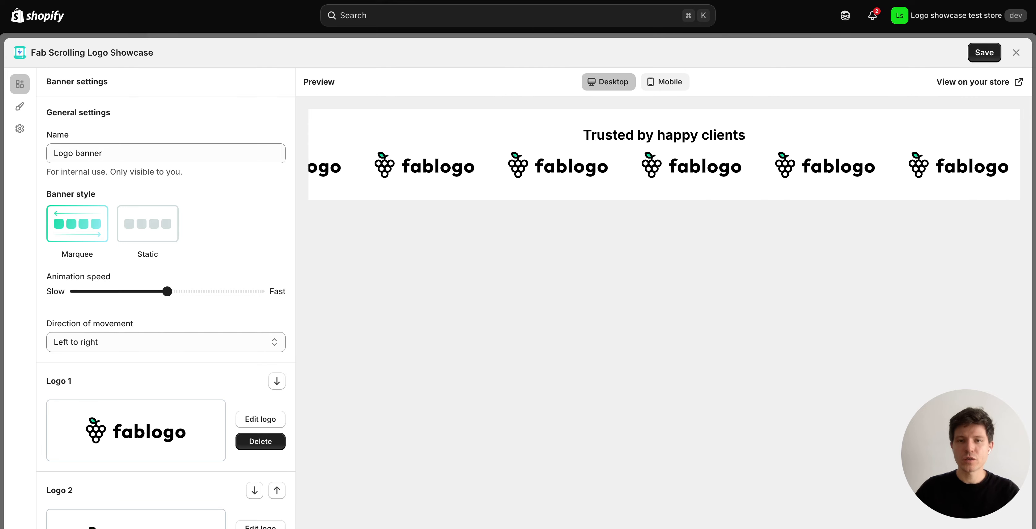
pyautogui.click(665, 82)
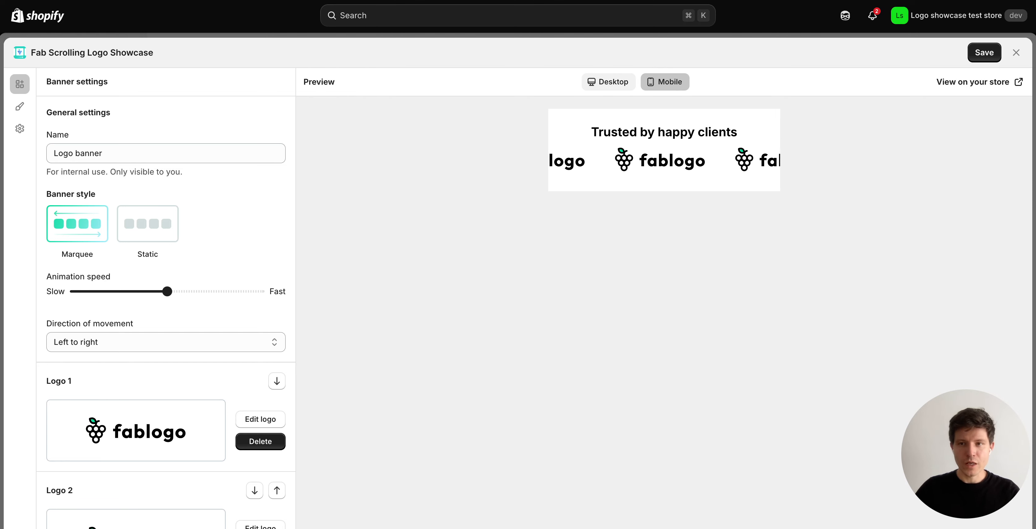
pyautogui.click(609, 82)
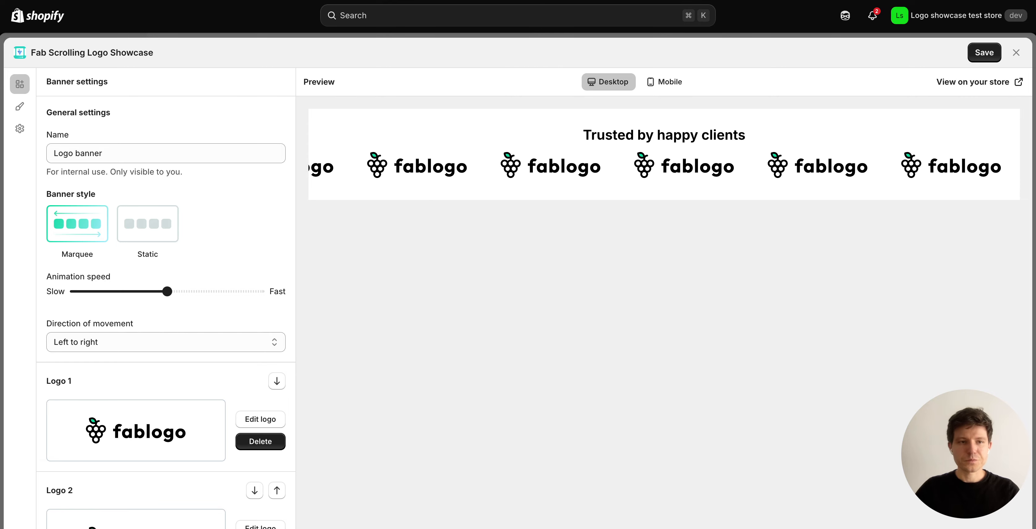
# Name the banner "Logo banner 1"
pyautogui.click(141, 154)
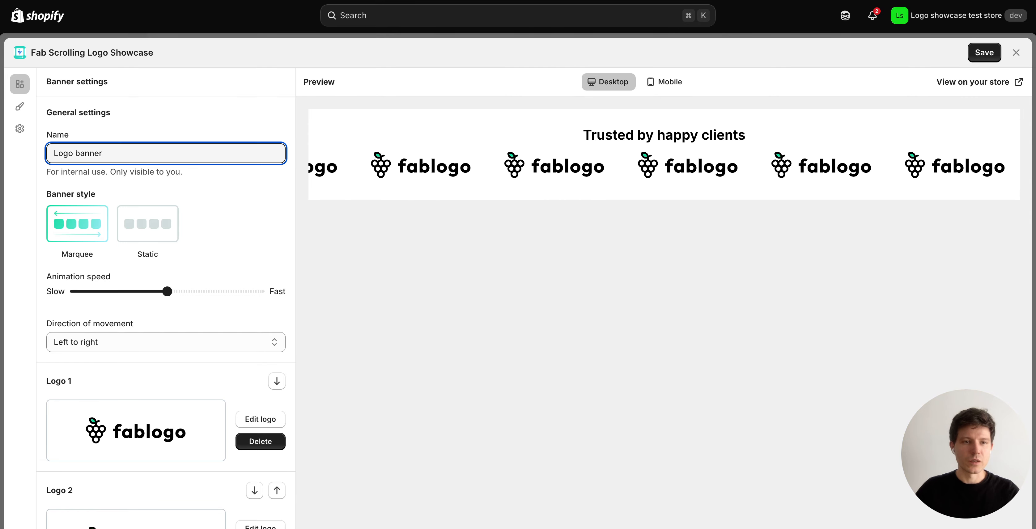
pyautogui.press('Down')
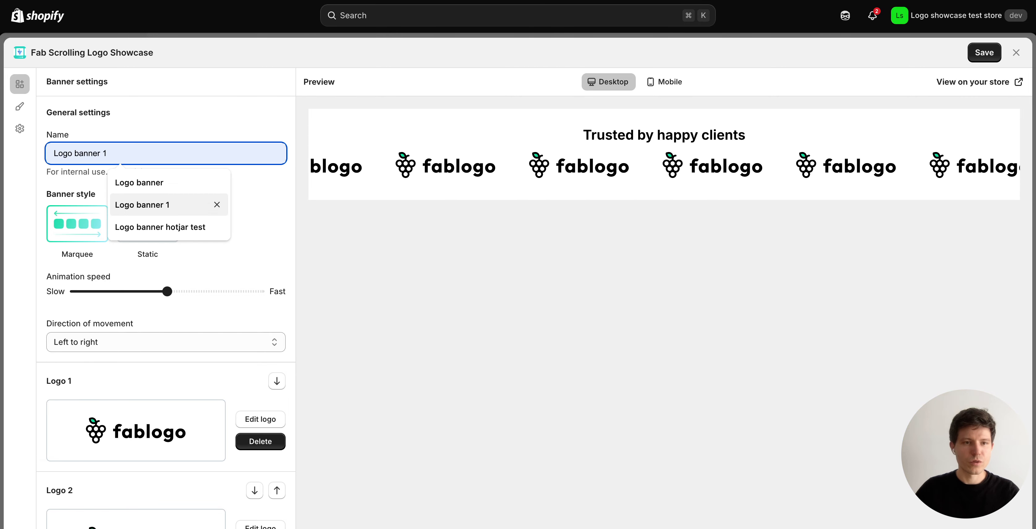
pyautogui.press('Return')
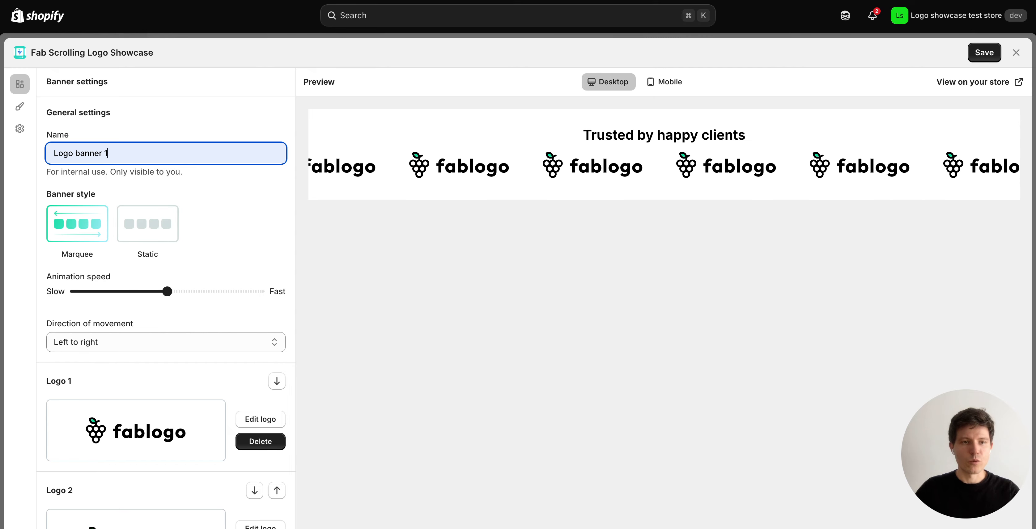
pyautogui.press('Tab')
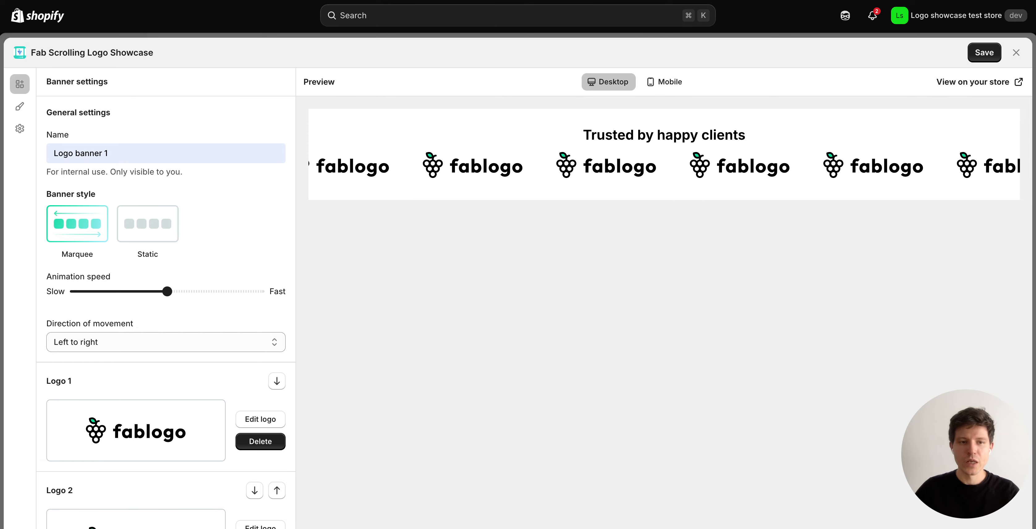
# Give the Marquee-style banner a slower animation speed and a Right to left direction of movement, after trying the Static style
pyautogui.click(148, 224)
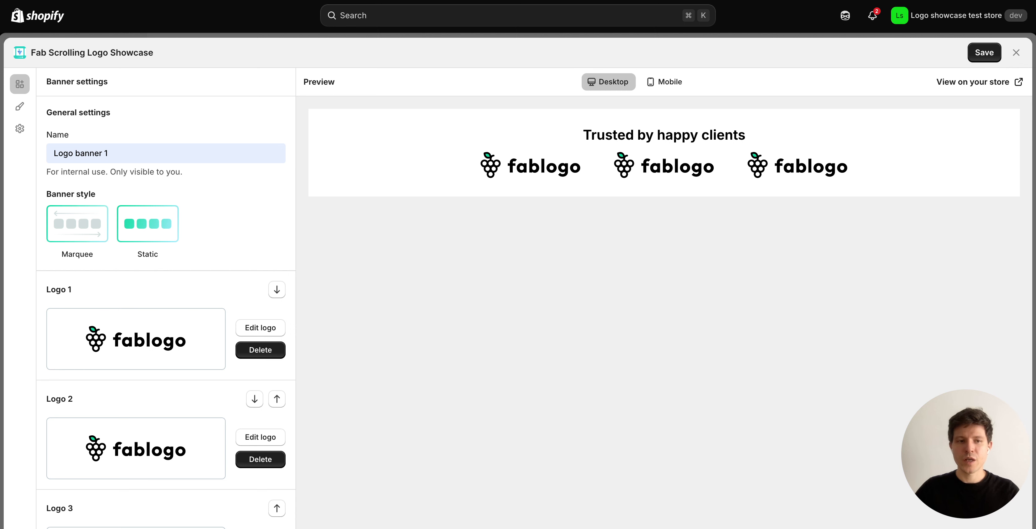
pyautogui.click(77, 224)
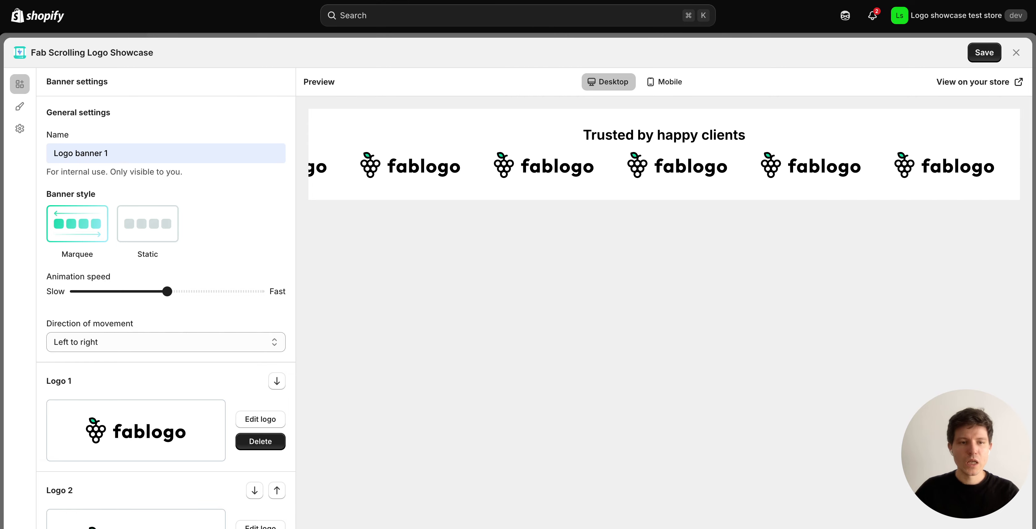
pyautogui.moveTo(167, 291); pyautogui.dragTo(122, 291)
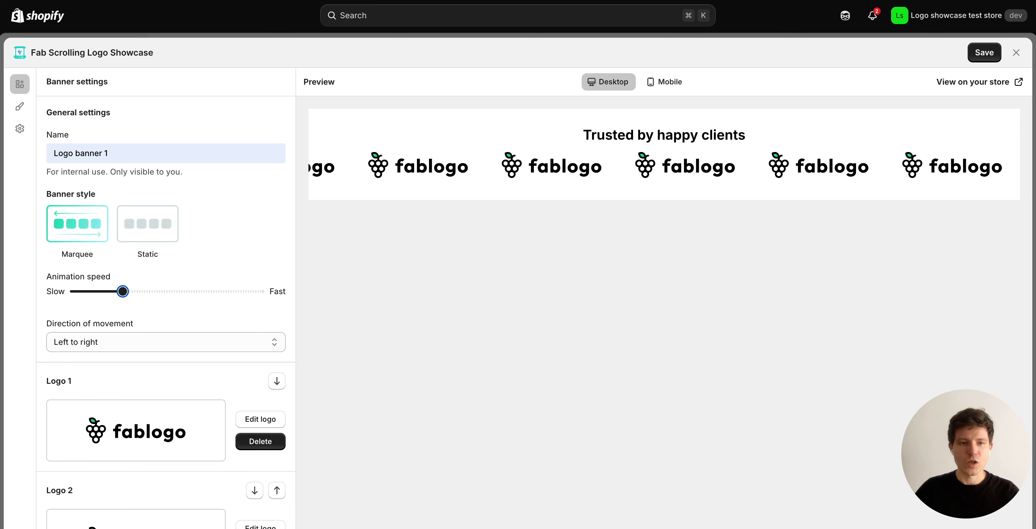
pyautogui.click(162, 343)
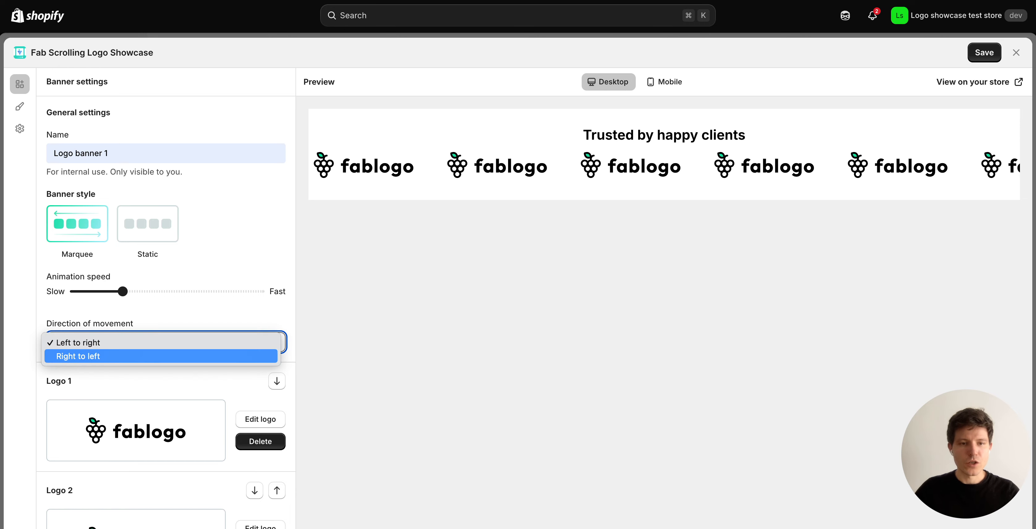
pyautogui.click(159, 356)
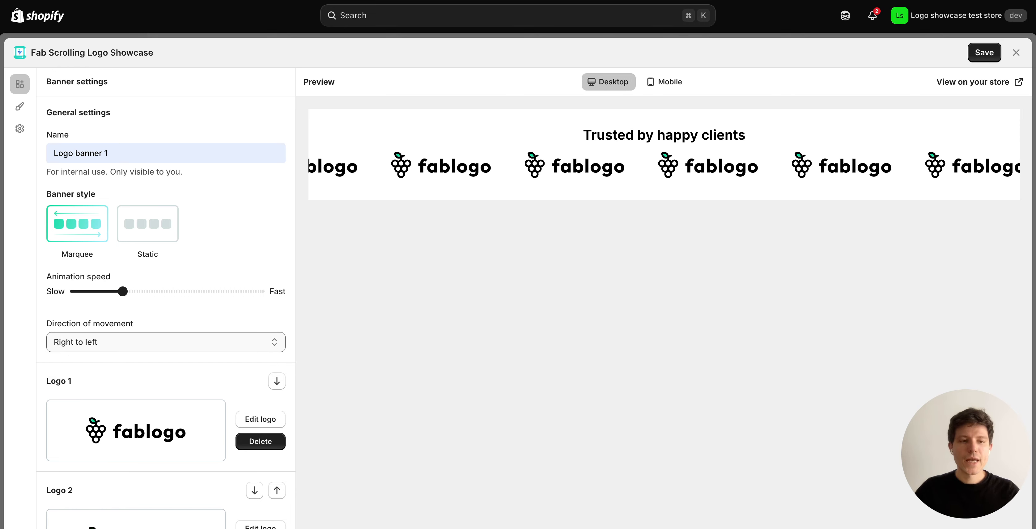
# Delete all three placeholder fablogo logos from the banner
pyautogui.scroll(-5, 165, 301)
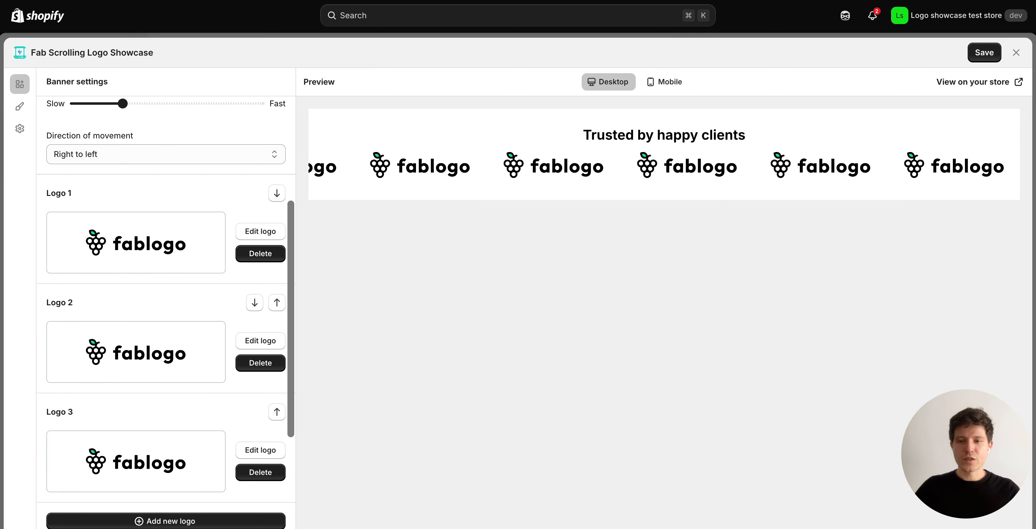
pyautogui.click(261, 254)
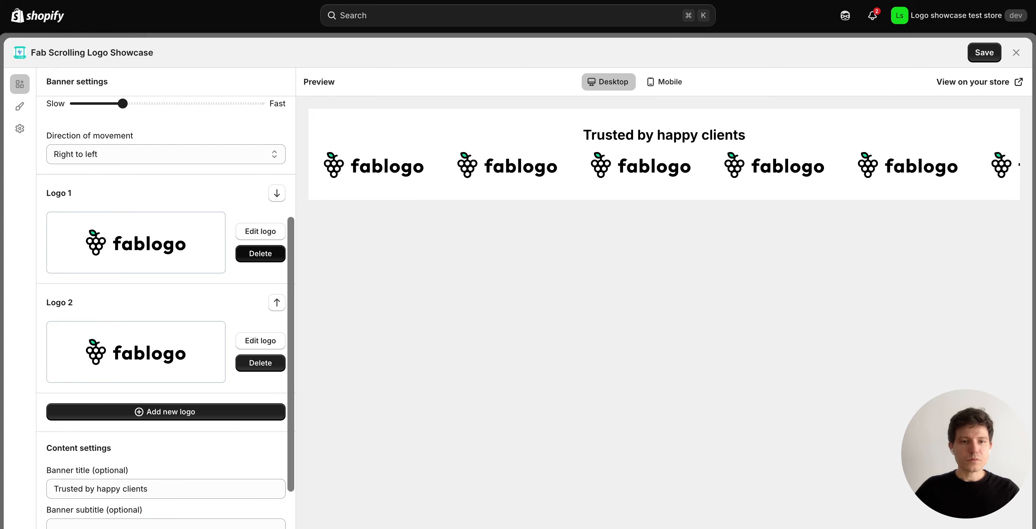
pyautogui.click(260, 254)
pyautogui.click(261, 302)
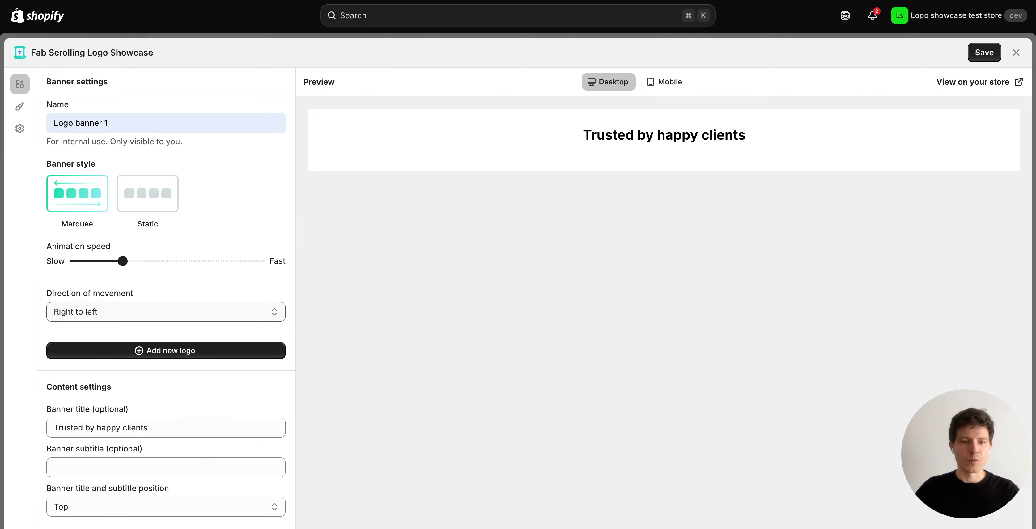
# Add 1.svg from the Logoipsum folder to the banner as its first logo, without a link
pyautogui.click(241, 351)
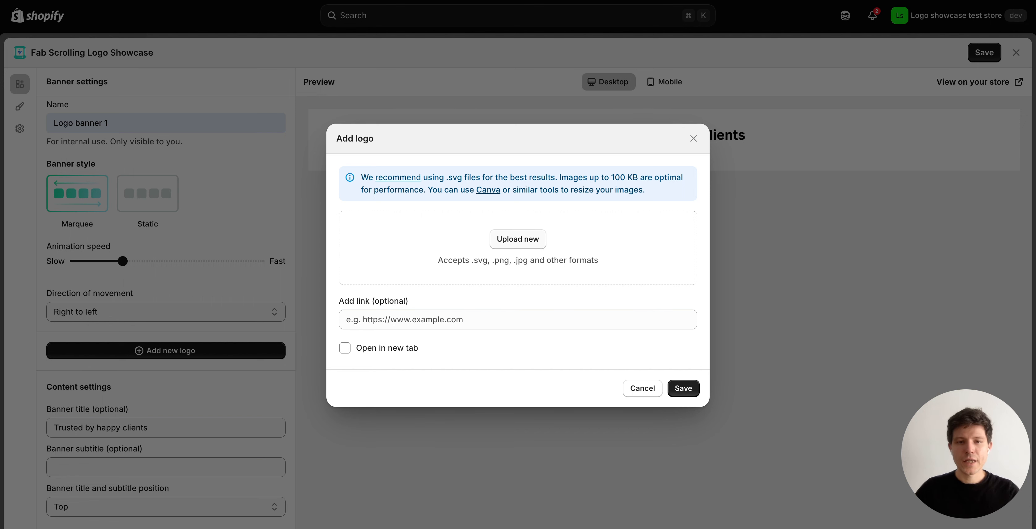
pyautogui.click(518, 239)
pyautogui.click(420, 69)
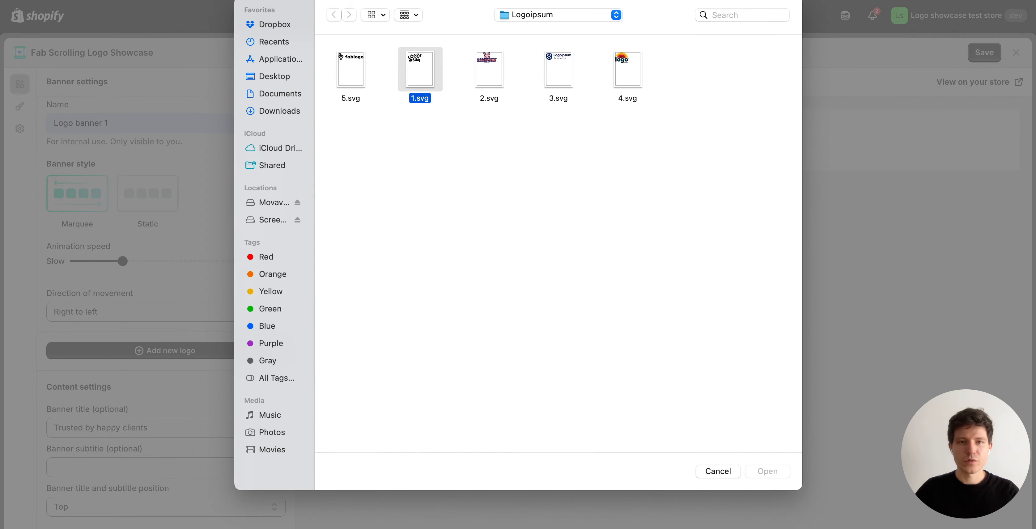
pyautogui.click(768, 472)
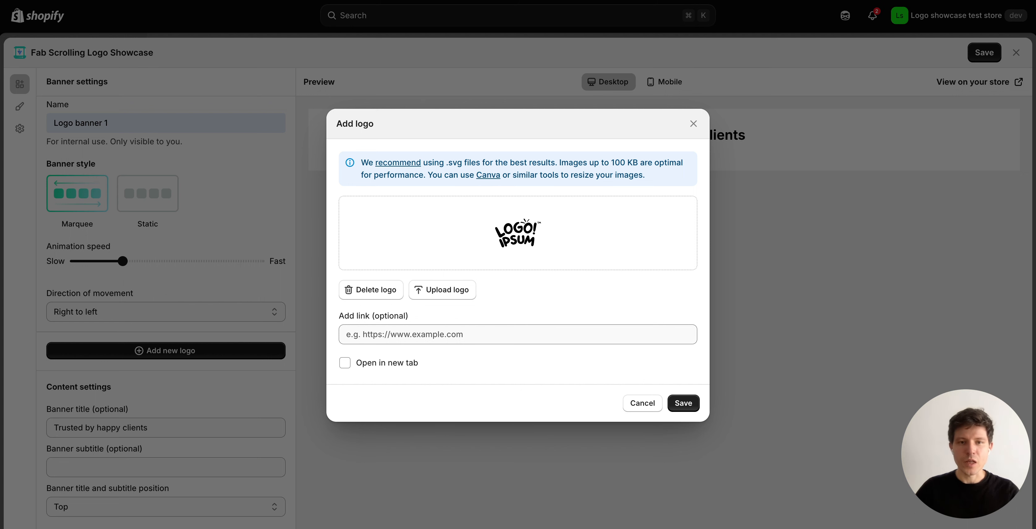
pyautogui.click(684, 403)
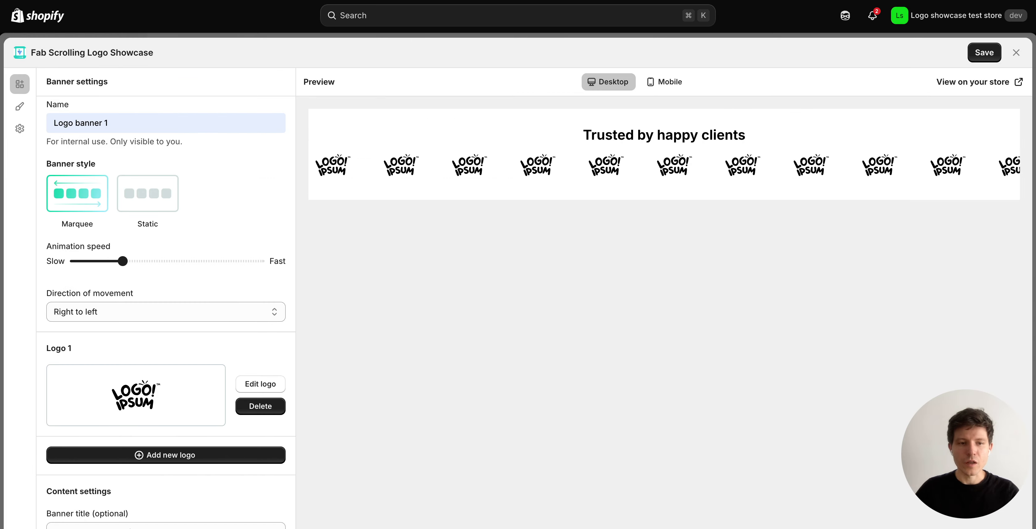
# Add 2.svg from the Logoipsum folder to the banner as its second logo, without a link
pyautogui.scroll(-1, 166, 313)
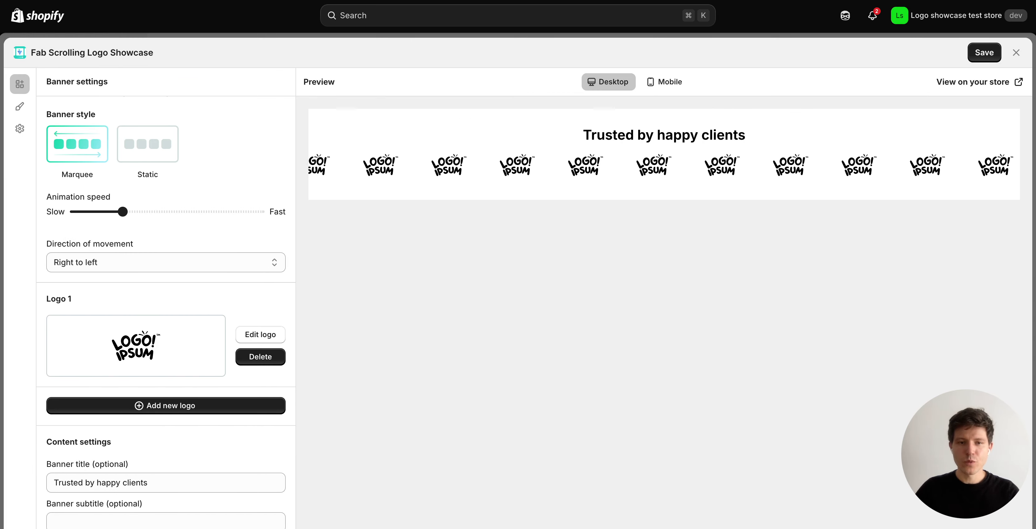
pyautogui.click(165, 406)
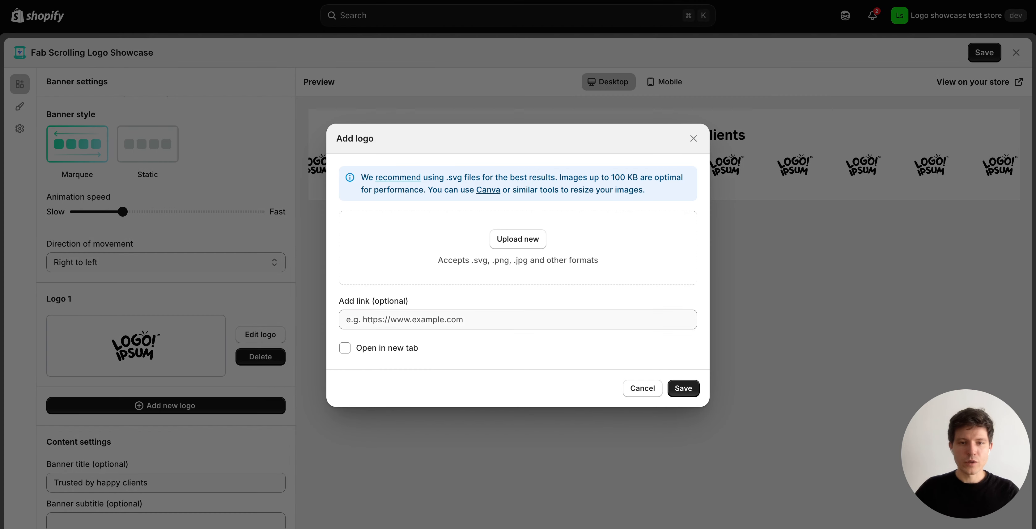
pyautogui.click(518, 239)
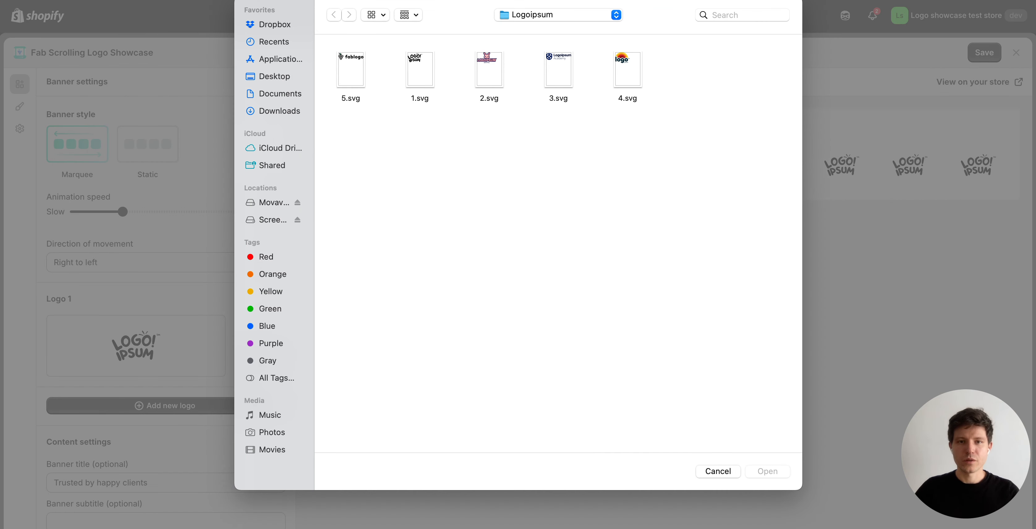
pyautogui.click(489, 70)
pyautogui.press('Return')
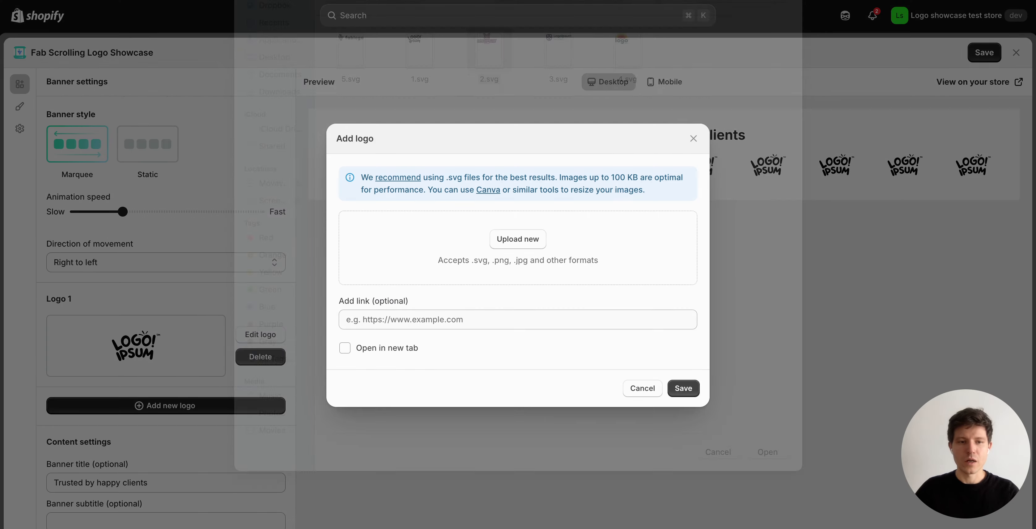
pyautogui.click(683, 403)
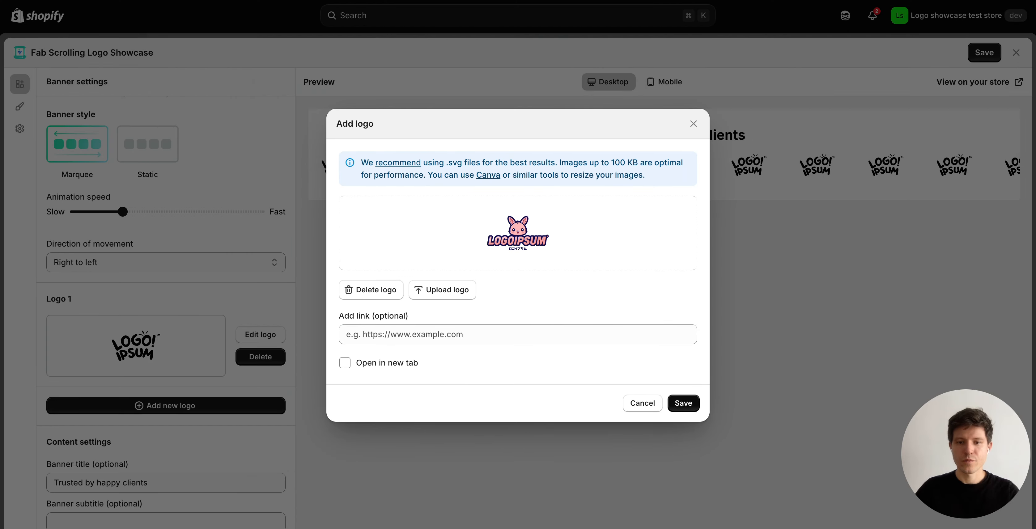
# Add 3.svg from the Logoipsum folder to the banner as its third logo, without a link
pyautogui.scroll(-4, 166, 314)
pyautogui.click(166, 350)
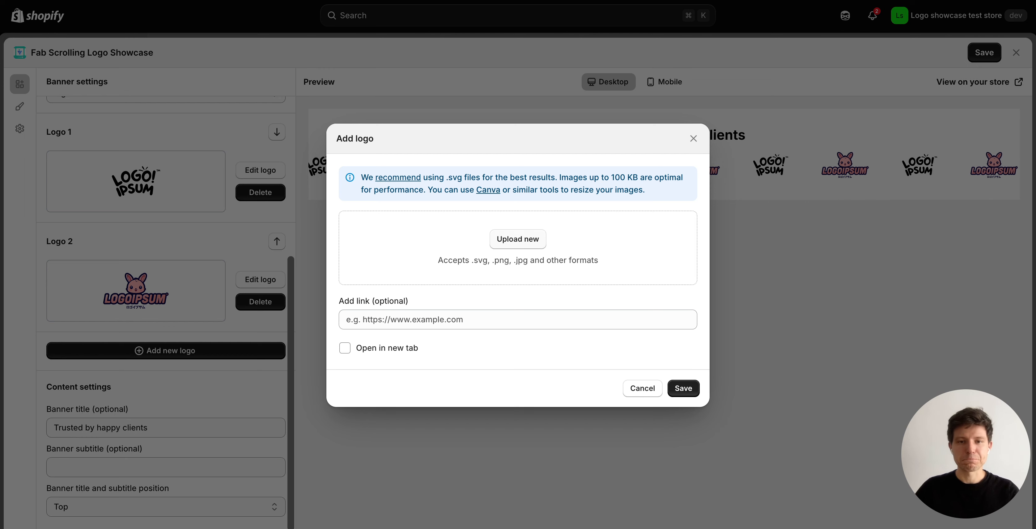
pyautogui.click(518, 239)
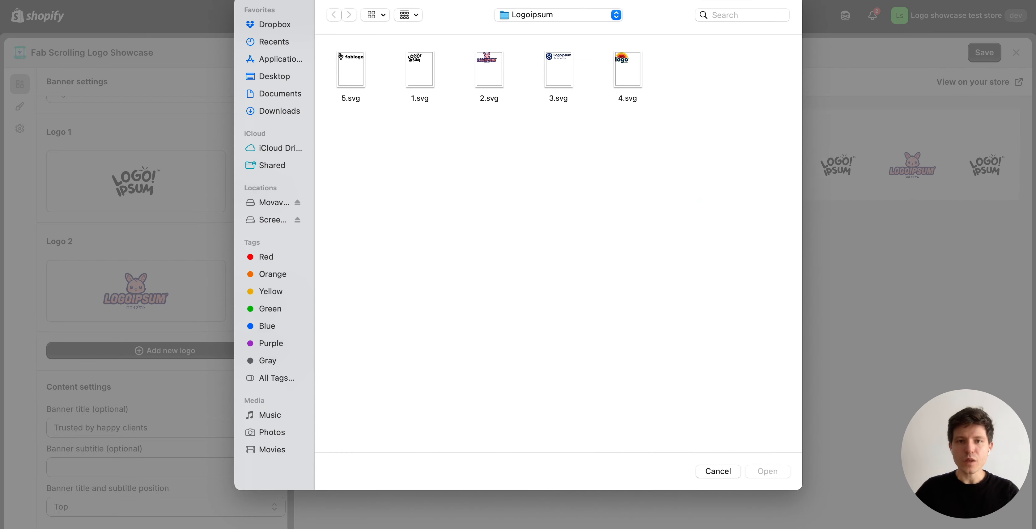
pyautogui.click(558, 70)
pyautogui.press('Return')
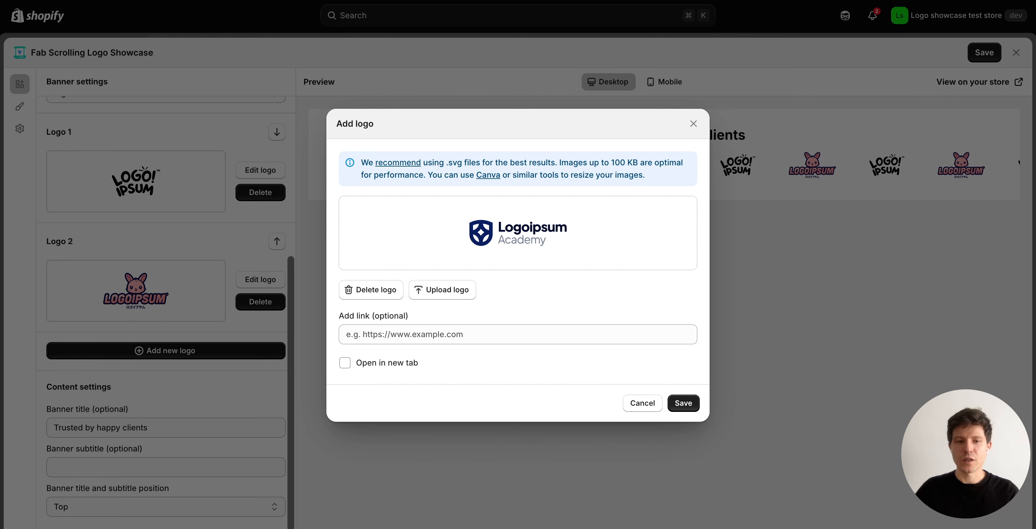
pyautogui.click(684, 403)
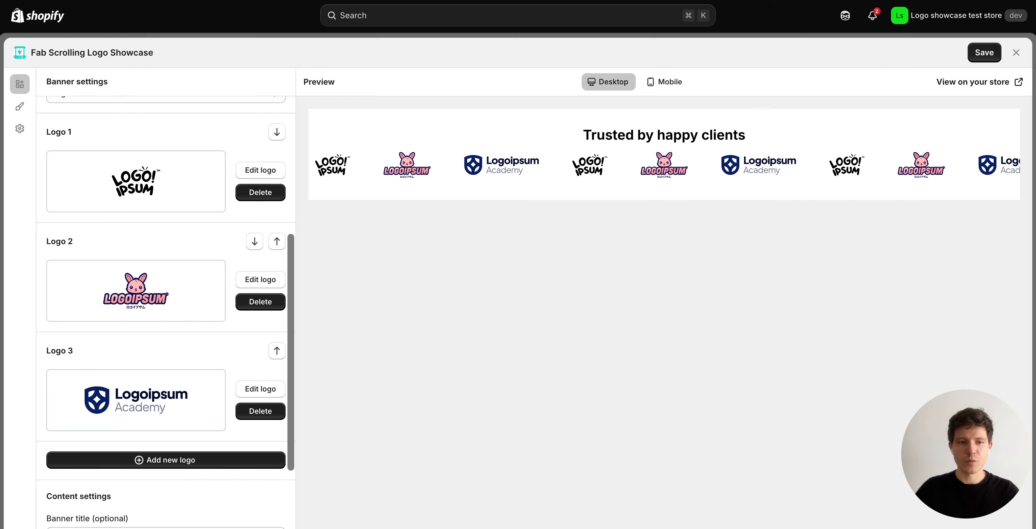
# Add 4.svg from the Logoipsum folder to the banner as its fourth logo, without a link
pyautogui.click(165, 460)
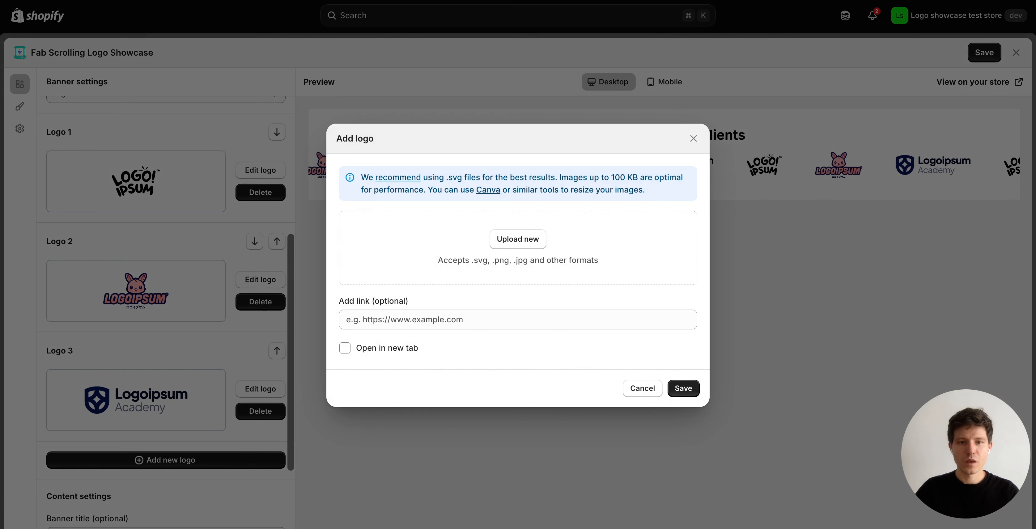
pyautogui.click(518, 239)
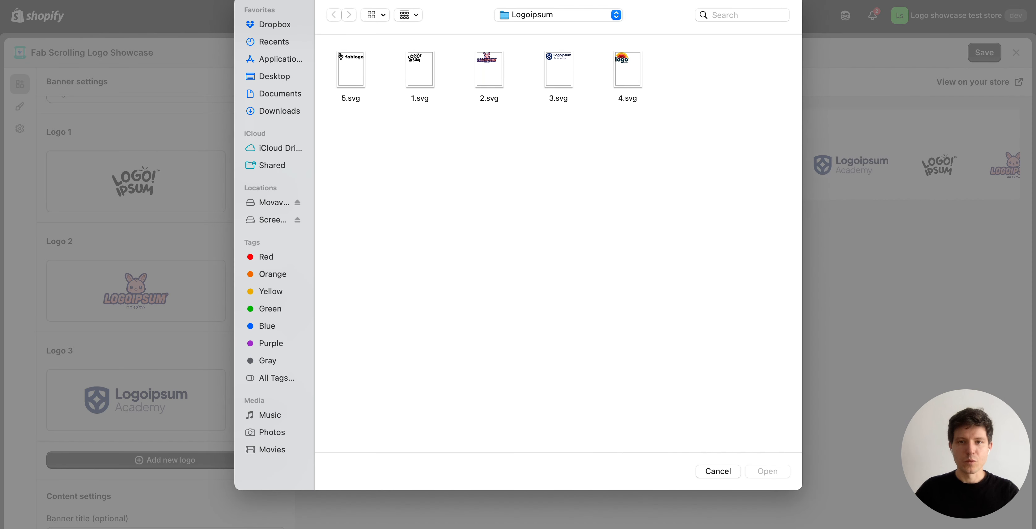
pyautogui.click(627, 69)
pyautogui.click(767, 472)
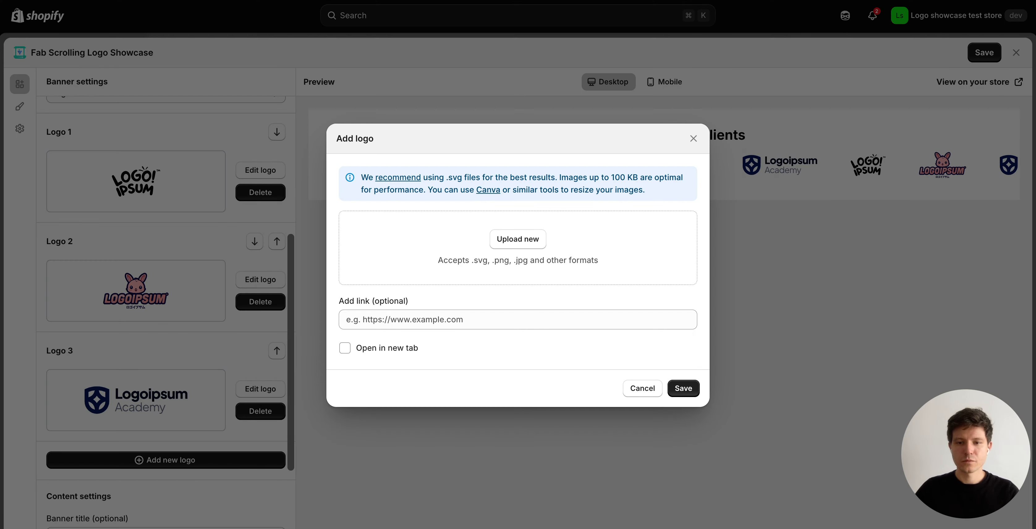
pyautogui.click(684, 402)
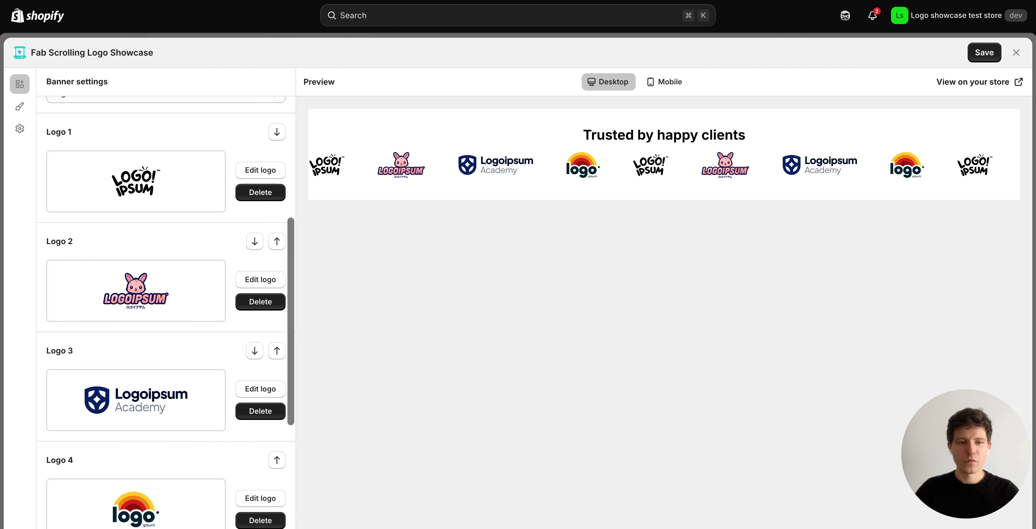
# Add 5.svg from the Logoipsum folder to the banner as its fifth logo, without a link
pyautogui.click(165, 481)
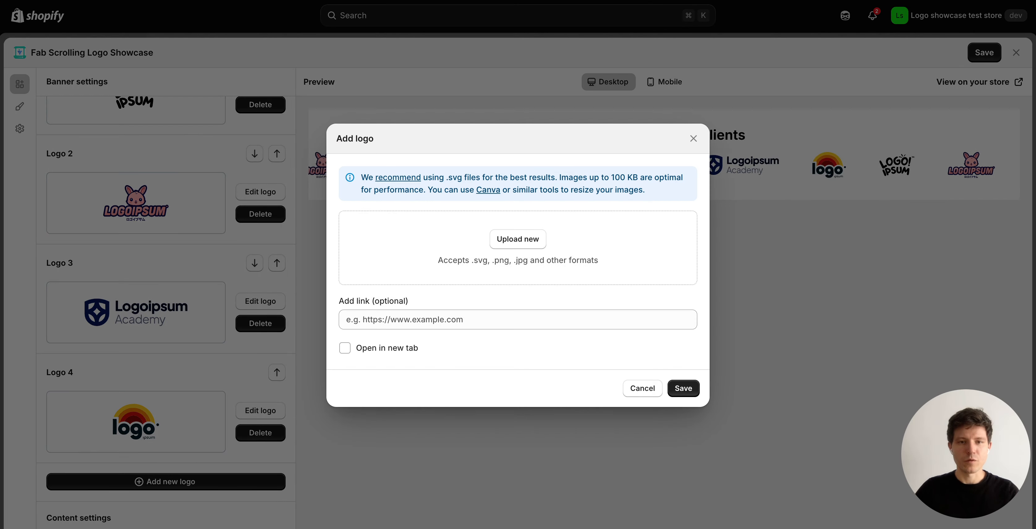
pyautogui.click(517, 239)
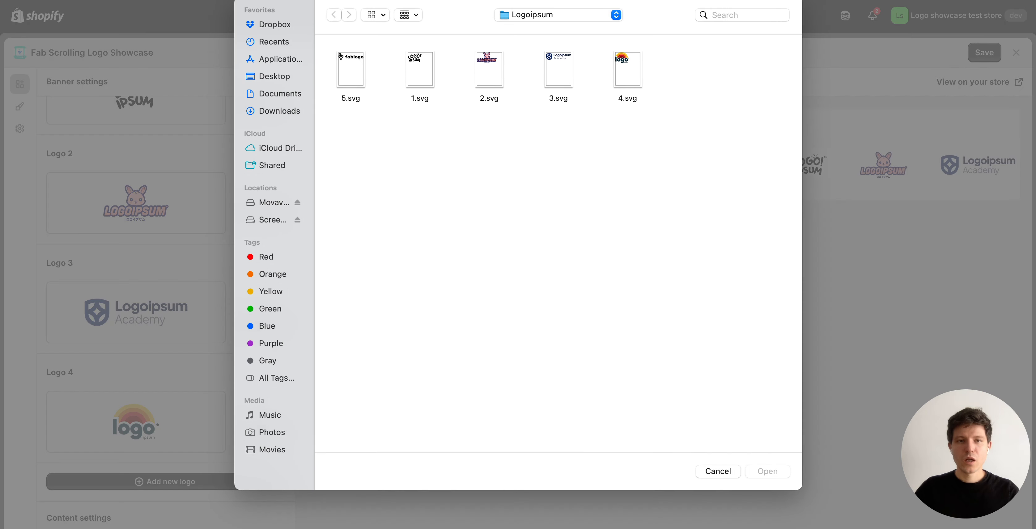
pyautogui.click(351, 70)
pyautogui.press('Return')
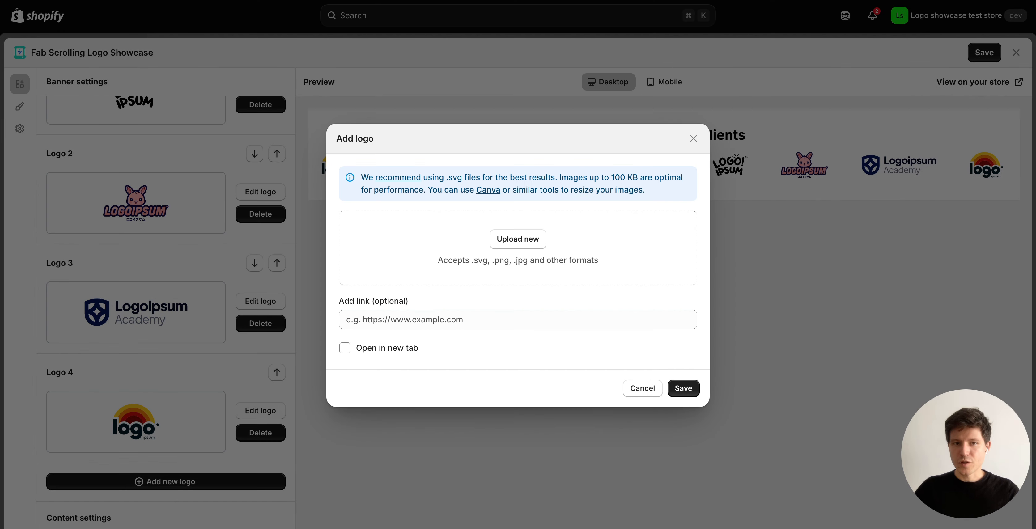
pyautogui.click(683, 403)
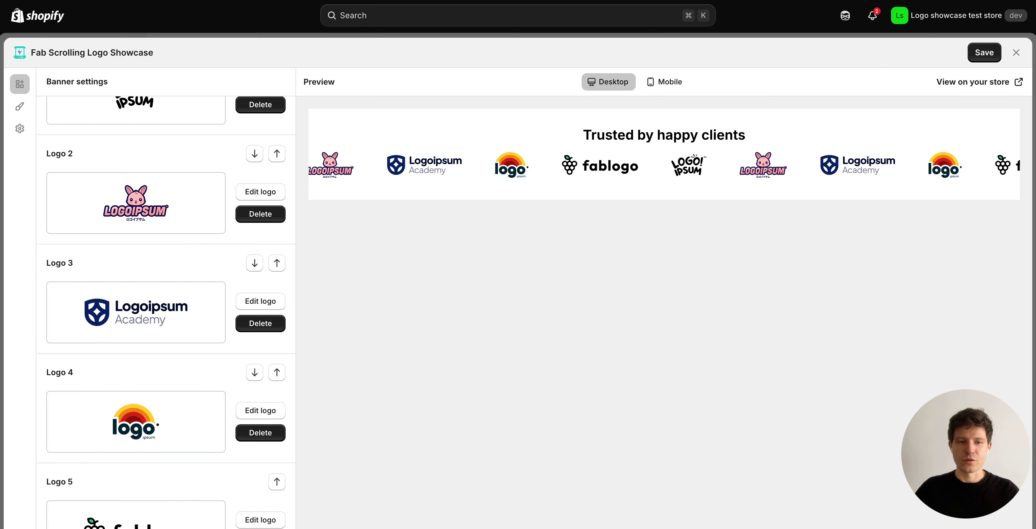
# Shorten the banner title to "Trusted by" in the content settings
pyautogui.scroll(-1, 166, 312)
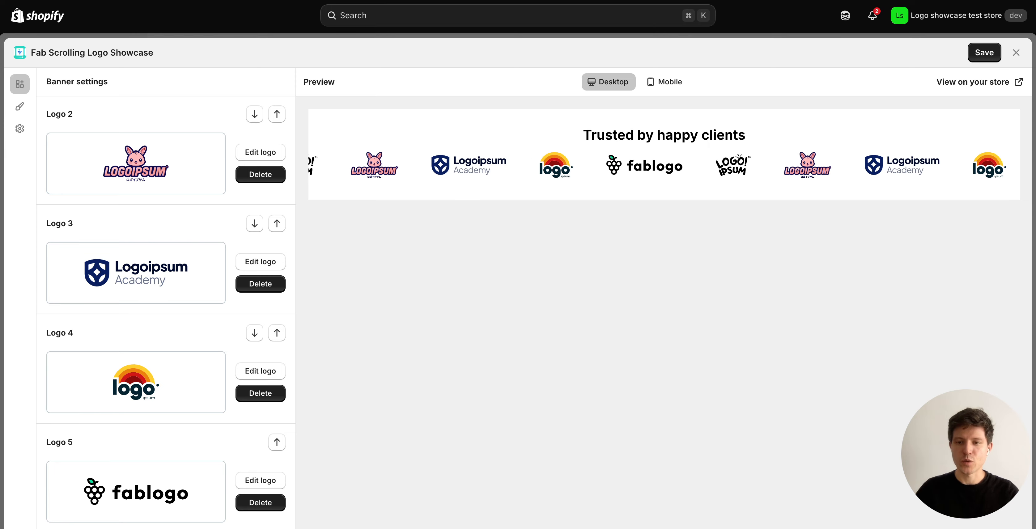
pyautogui.scroll(-5, 166, 310)
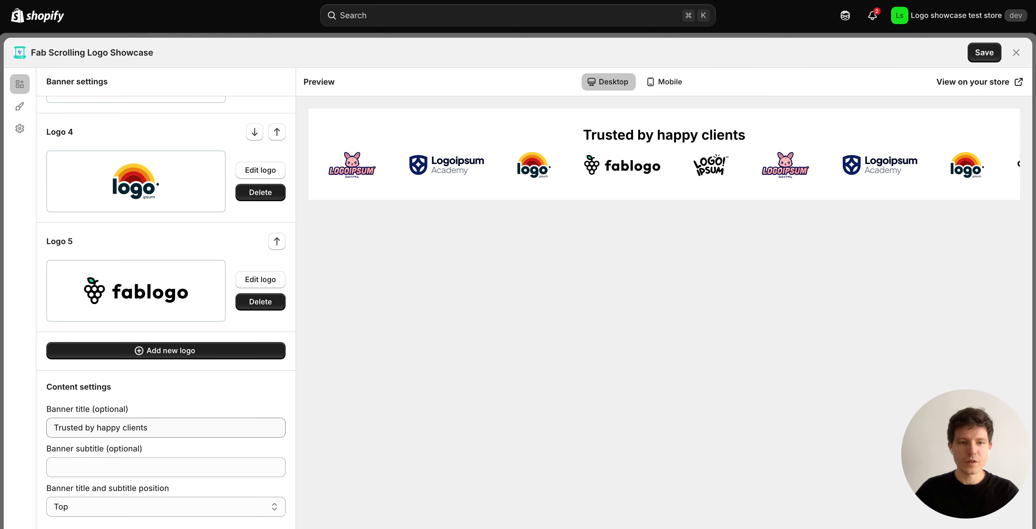
pyautogui.moveTo(148, 428); pyautogui.dragTo(53, 428)
pyautogui.press('super+c')
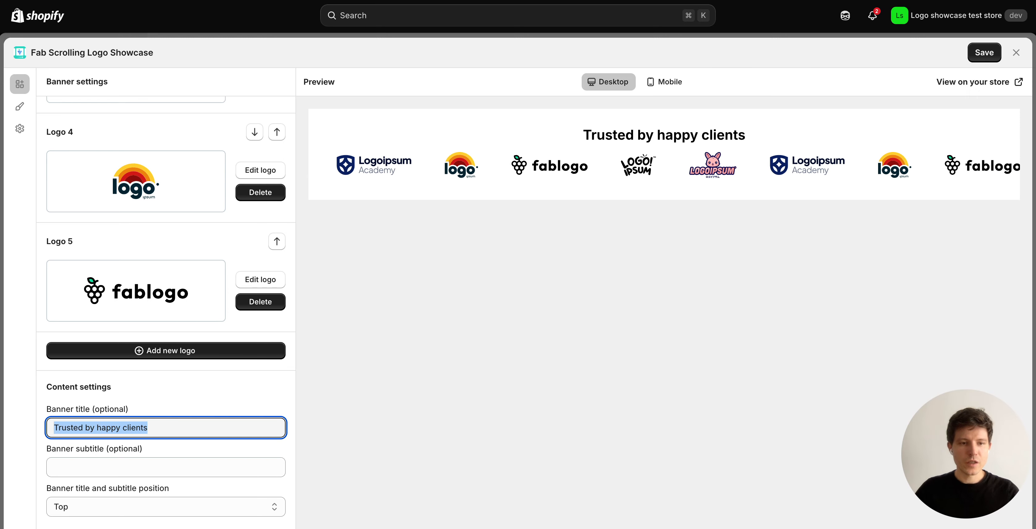
pyautogui.press('BackSpace')
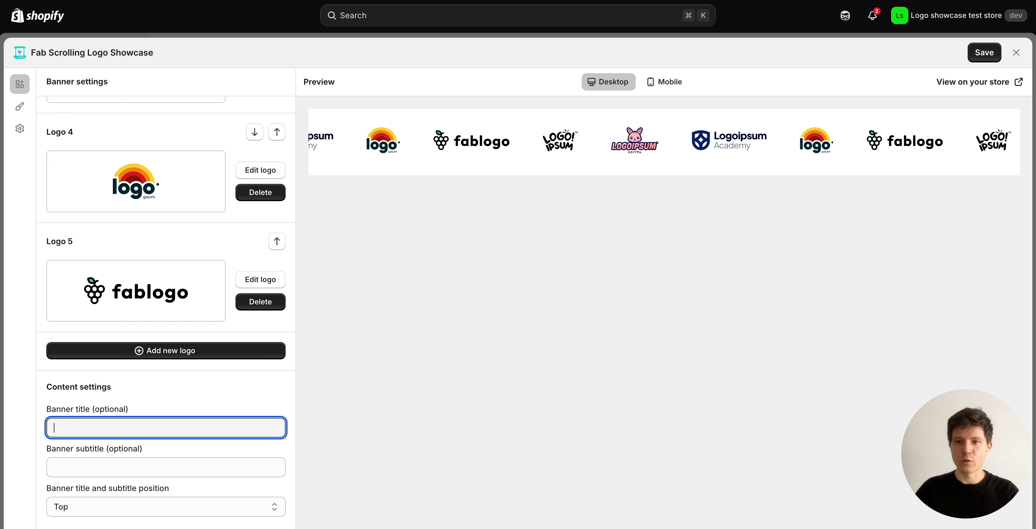
pyautogui.press('super+v')
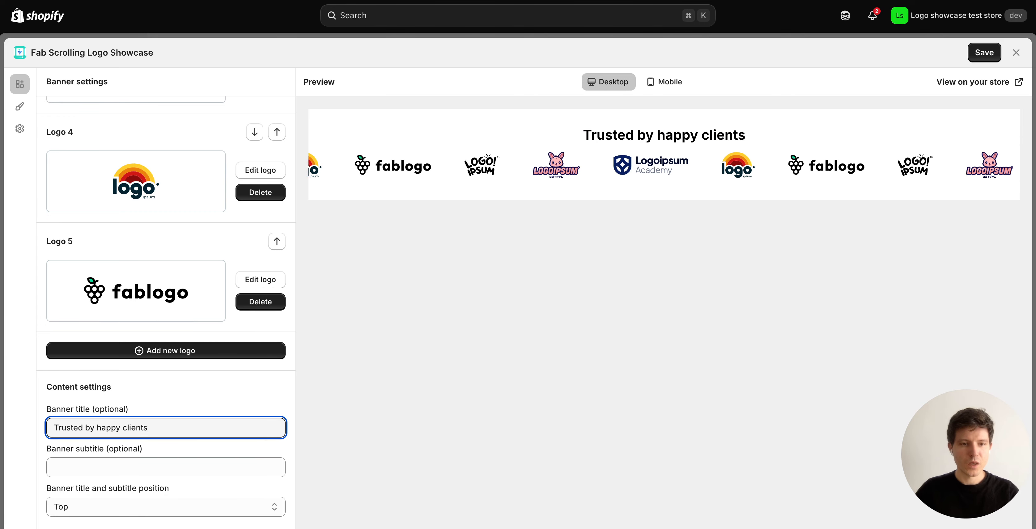
pyautogui.hotkey('alt', 'shift', 'Left')
pyautogui.hotkey('alt', 'shift', 'Left')
pyautogui.press('BackSpace')
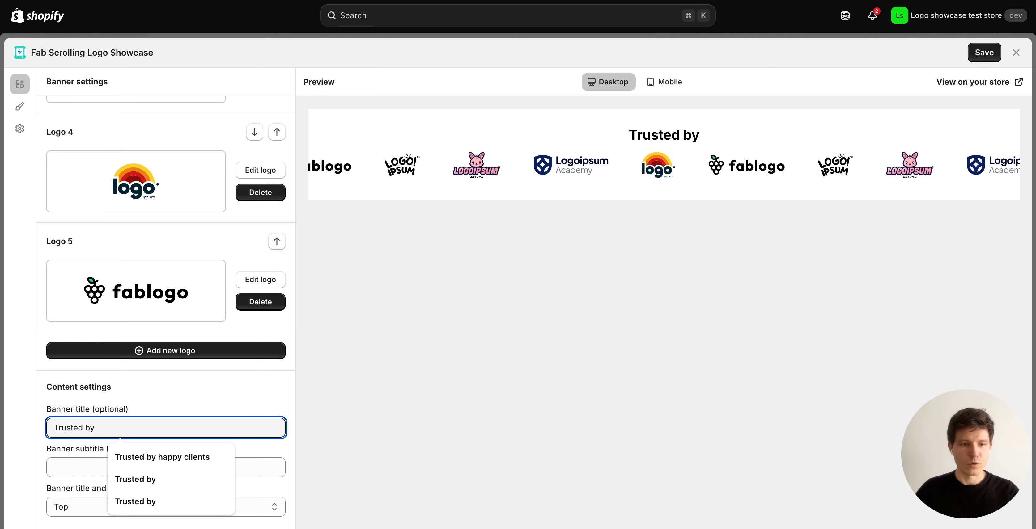
# Set the banner subtitle to the previously used entry "1000+ happy clients"
pyautogui.click(81, 468)
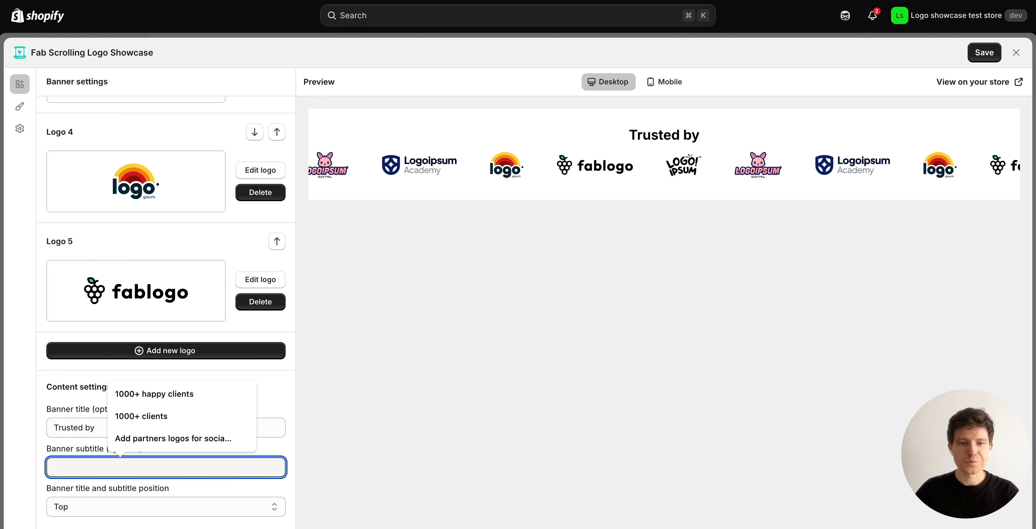
pyautogui.press('Escape')
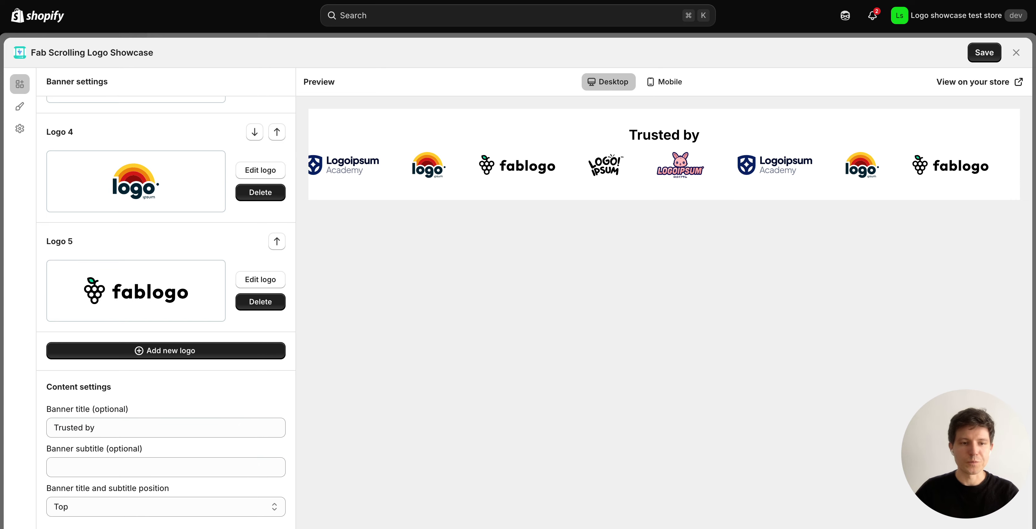
pyautogui.click(137, 467)
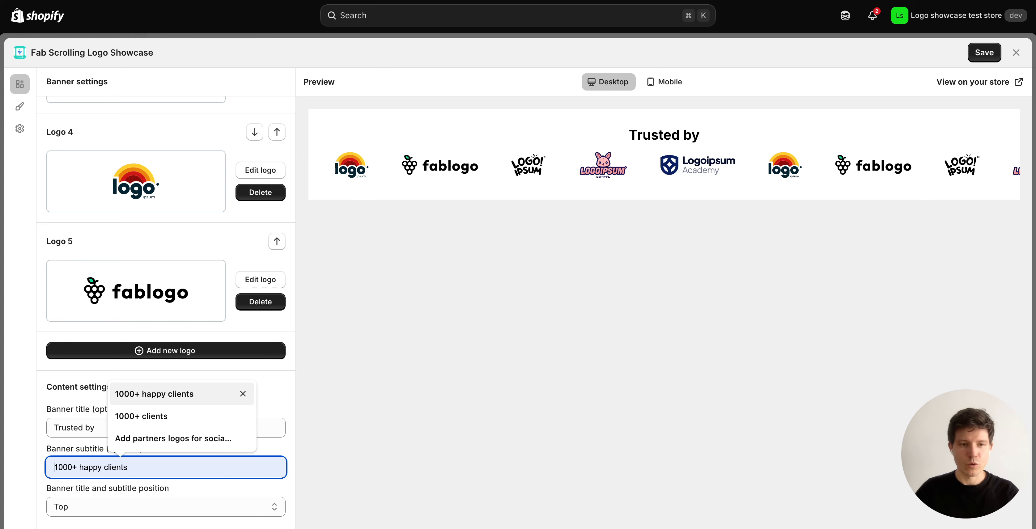
pyautogui.press('Return')
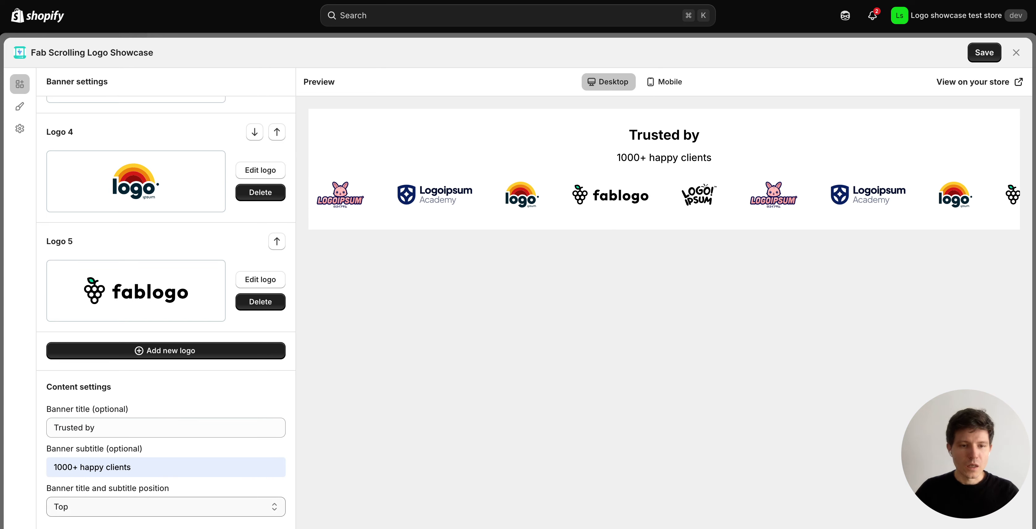
# Try the Left position for the banner title and subtitle, and return it to Top
pyautogui.click(165, 507)
pyautogui.click(161, 488)
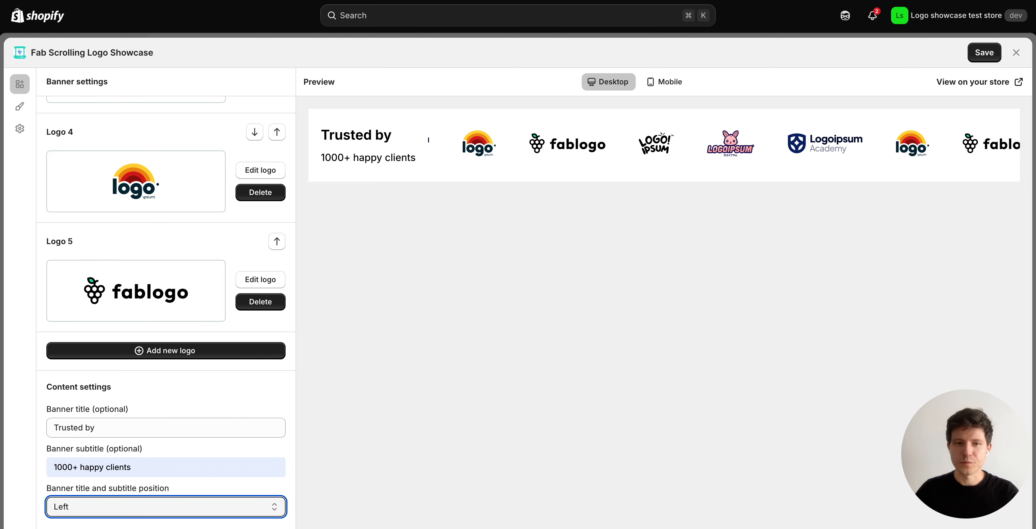
pyautogui.click(166, 507)
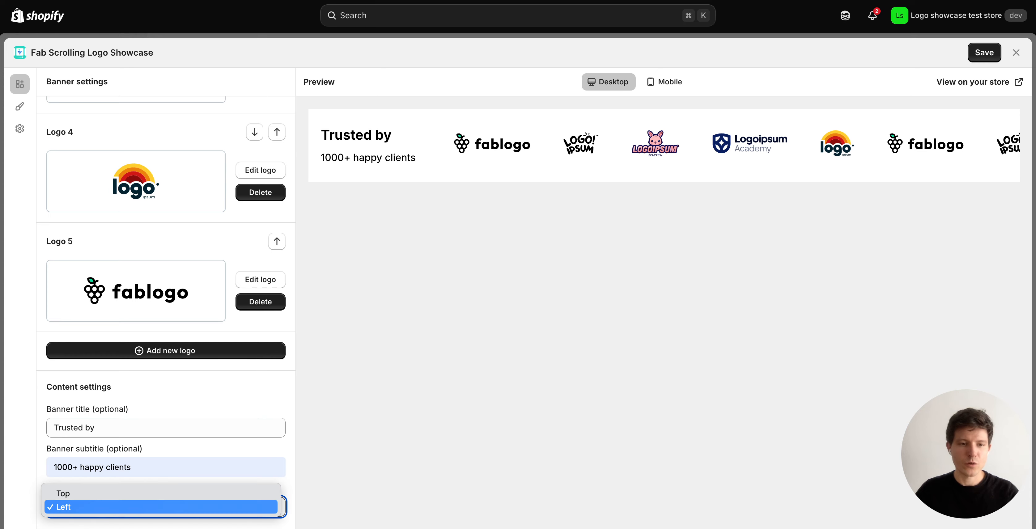
pyautogui.click(160, 494)
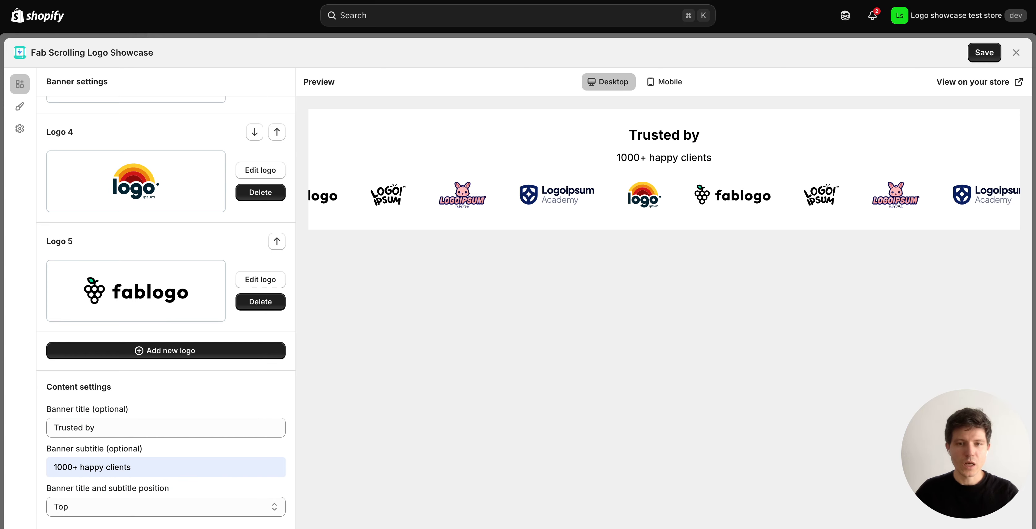
# Save the new logo banner with its five logos, title and subtitle
pyautogui.scroll(10, 165, 297)
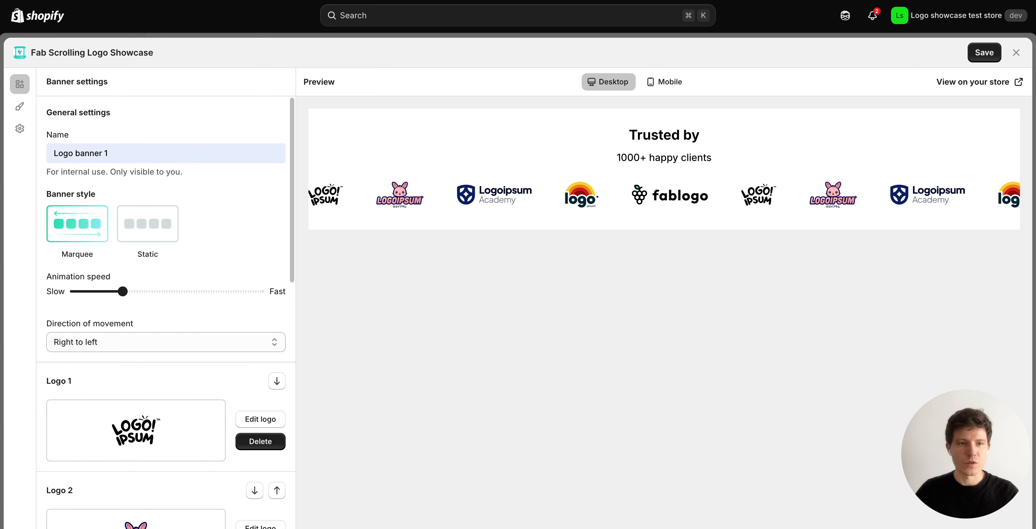
pyautogui.scroll(-1, 165, 297)
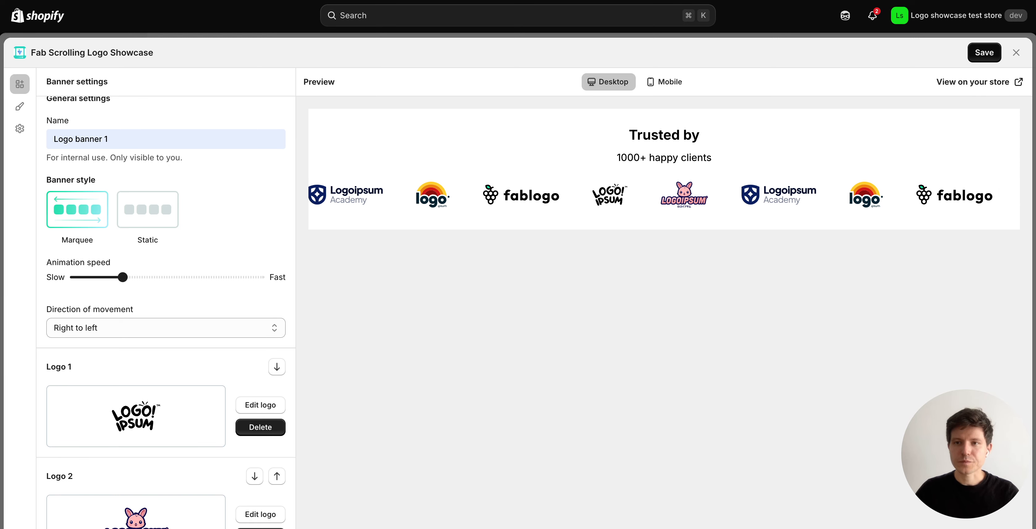
pyautogui.click(984, 53)
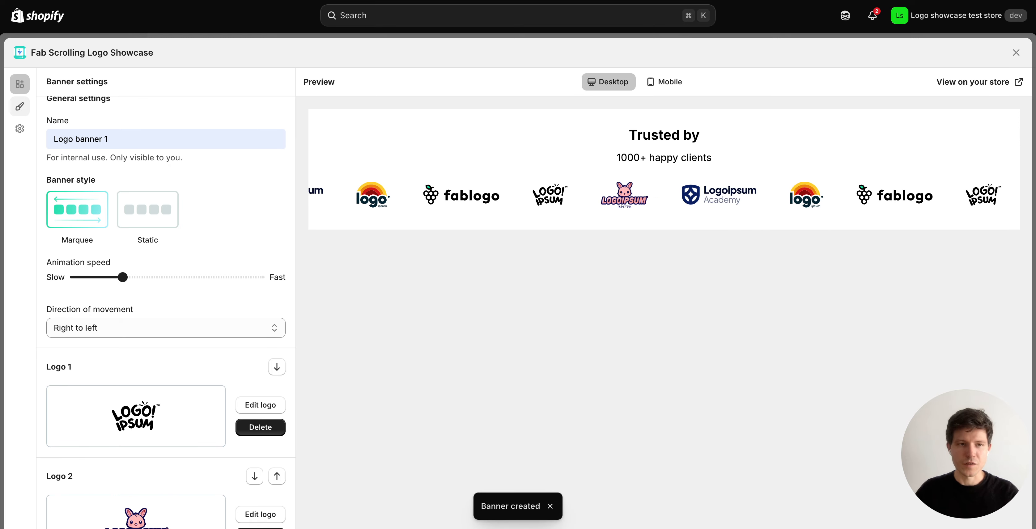
# Set the banner's background color to the very light cyan #f4fdfd in the style settings
pyautogui.click(19, 106)
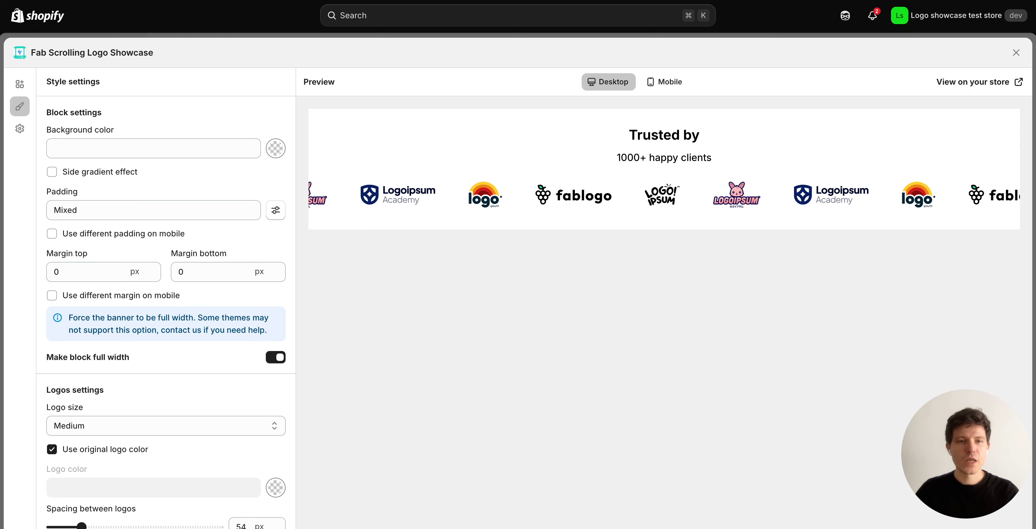
pyautogui.click(275, 148)
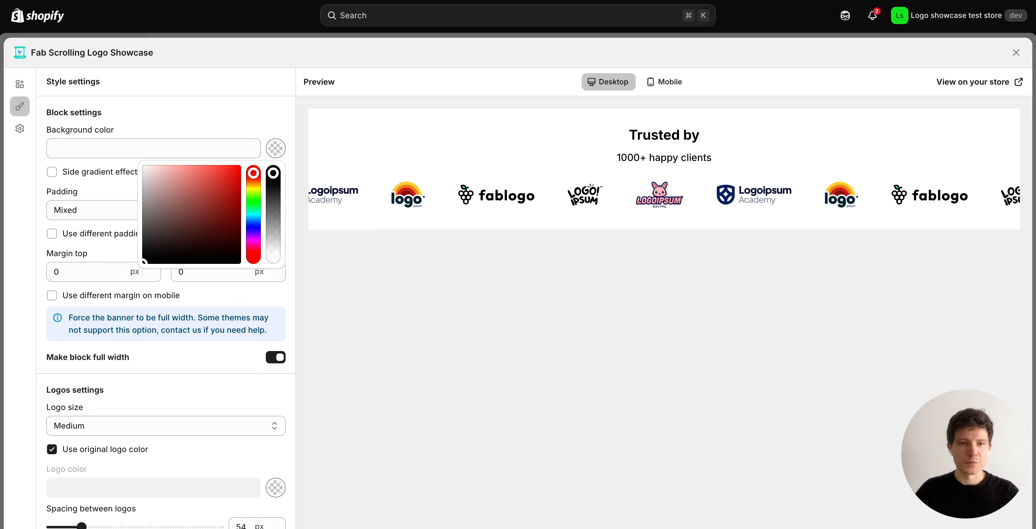
pyautogui.click(144, 262)
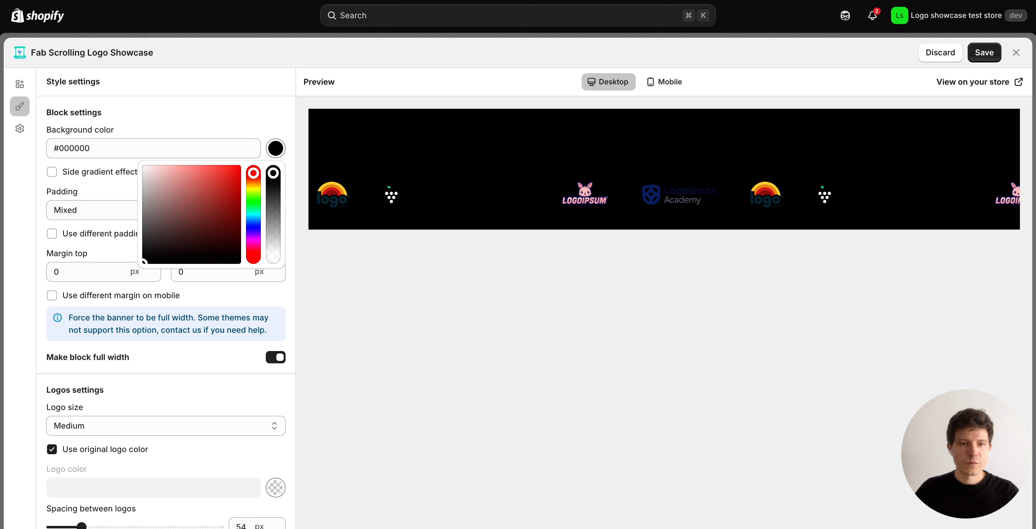
pyautogui.click(157, 212)
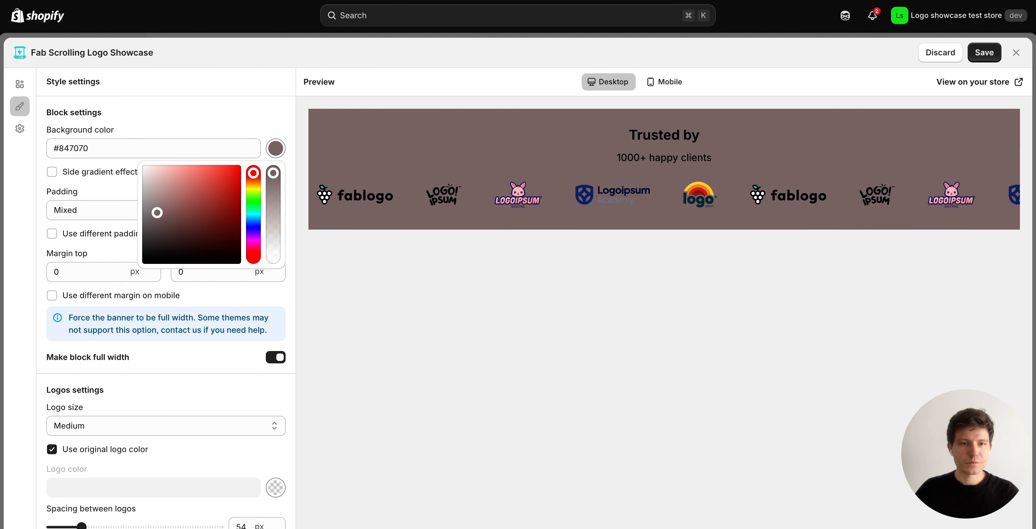
pyautogui.moveTo(156, 213); pyautogui.dragTo(149, 169)
pyautogui.click(253, 216)
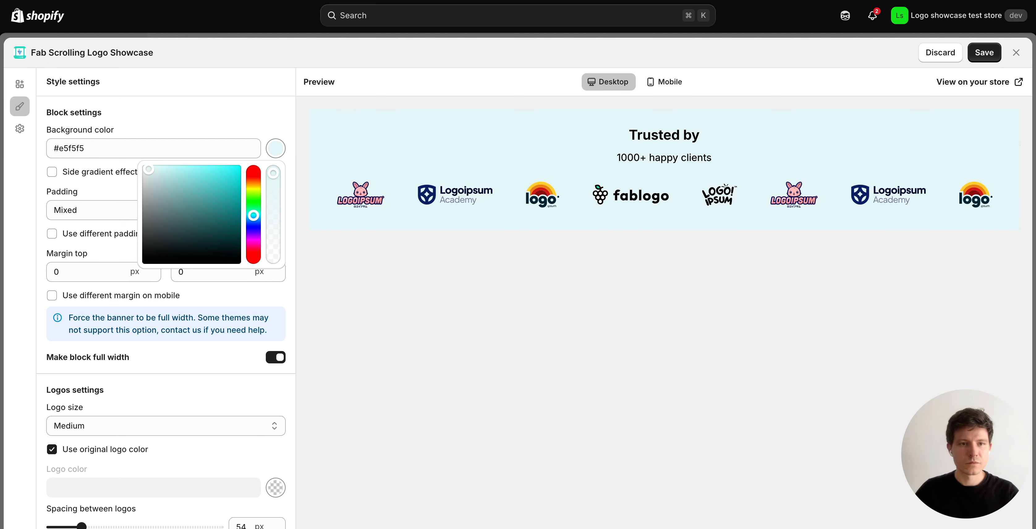
pyautogui.moveTo(149, 169); pyautogui.dragTo(147, 166)
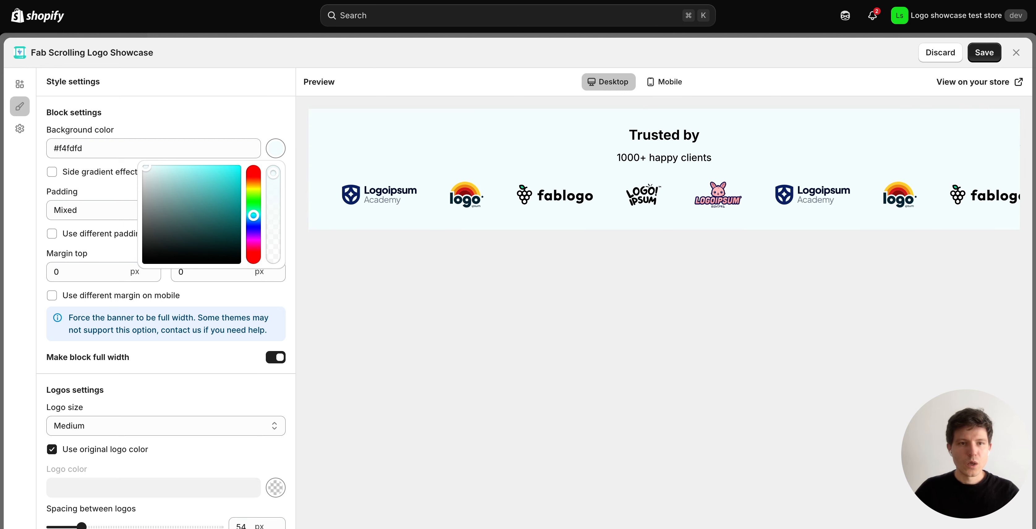
pyautogui.press('Escape')
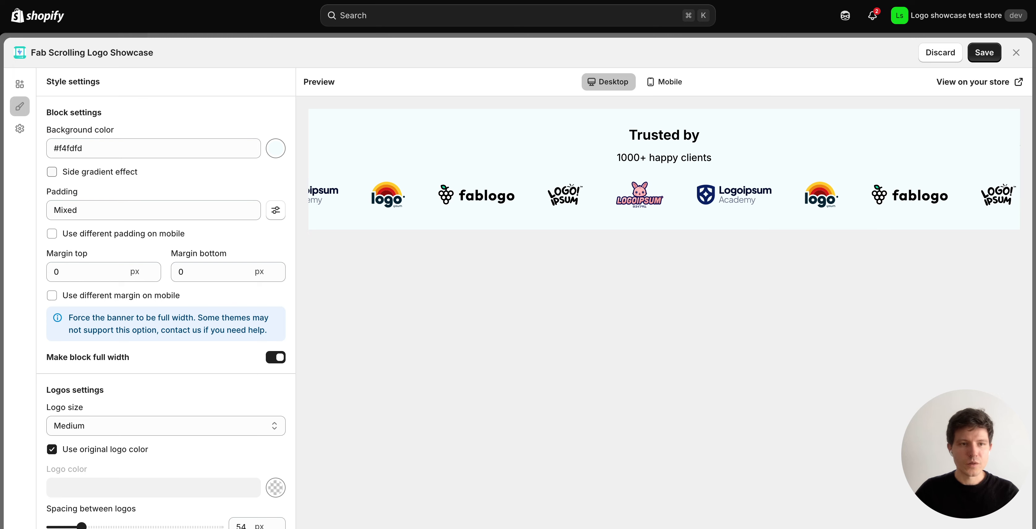
# Enable the side gradient effect and set the banner's top and bottom padding to 50 px each
pyautogui.click(52, 173)
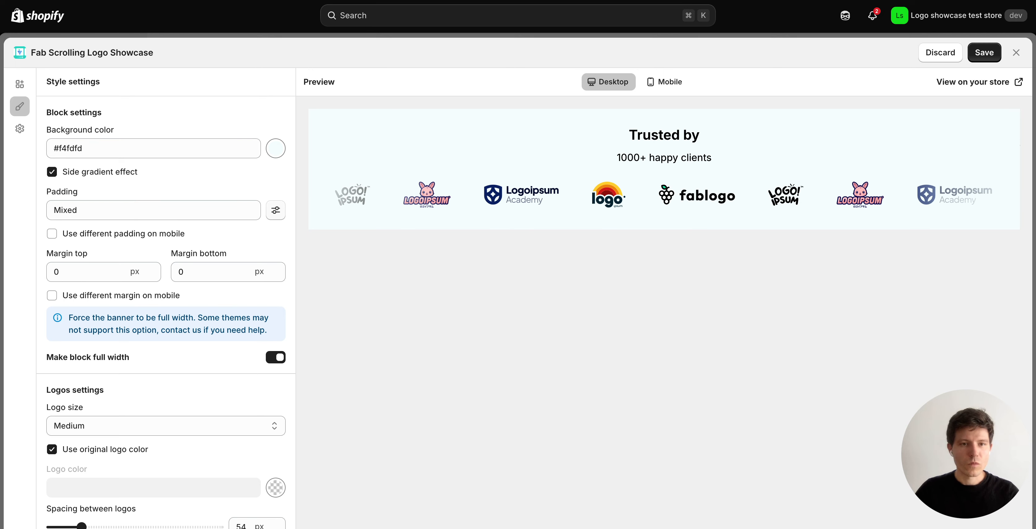
pyautogui.click(275, 210)
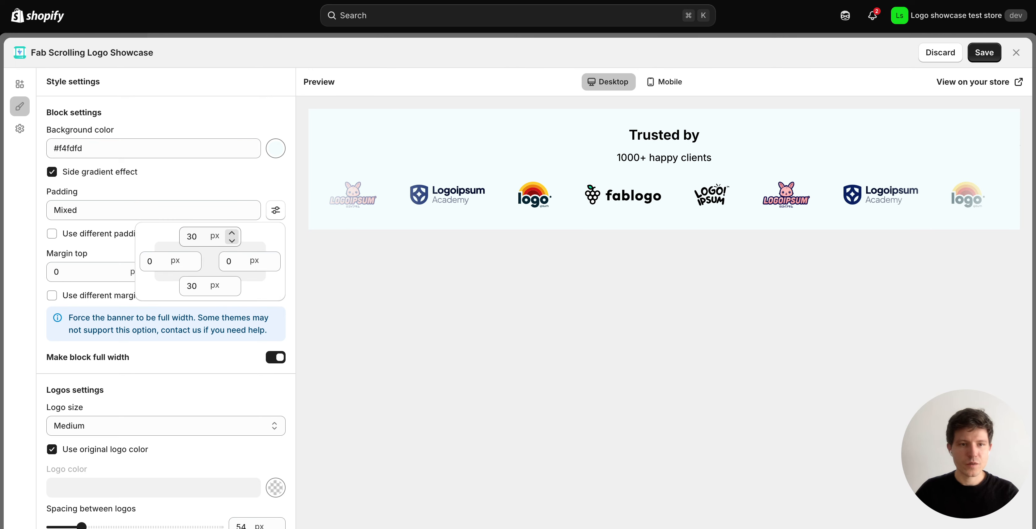
pyautogui.moveTo(193, 237); pyautogui.dragTo(186, 237)
pyautogui.write('5')
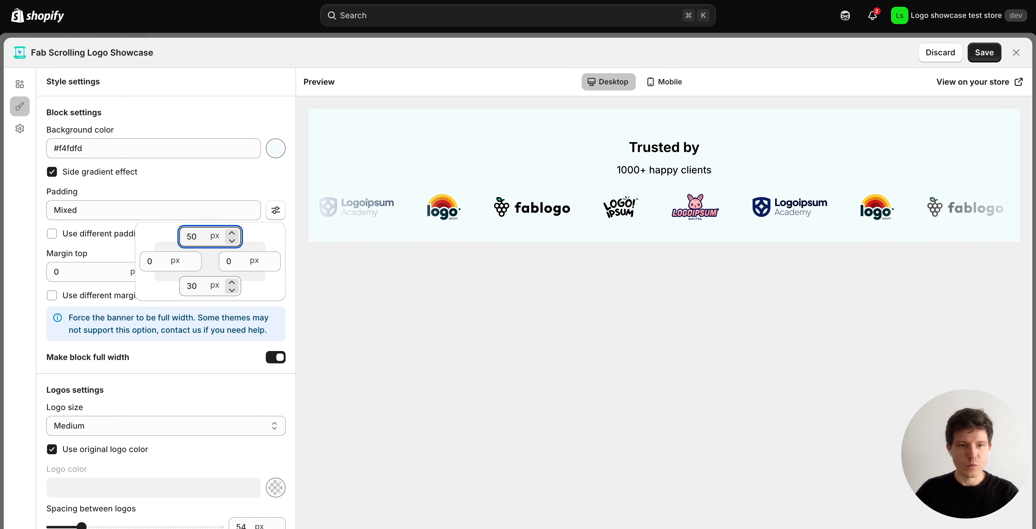
pyautogui.click(186, 286)
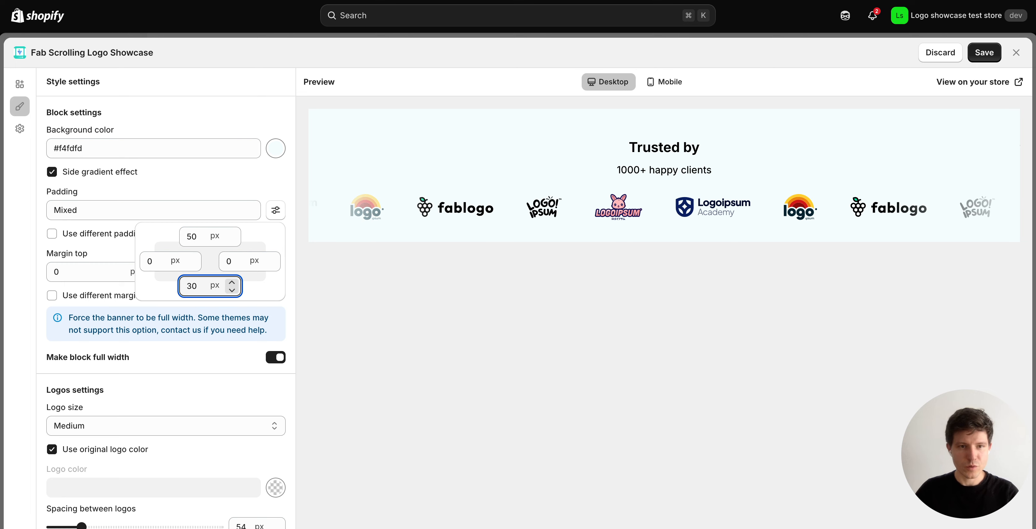
pyautogui.hotkey('shift', 'Right')
pyautogui.write('5')
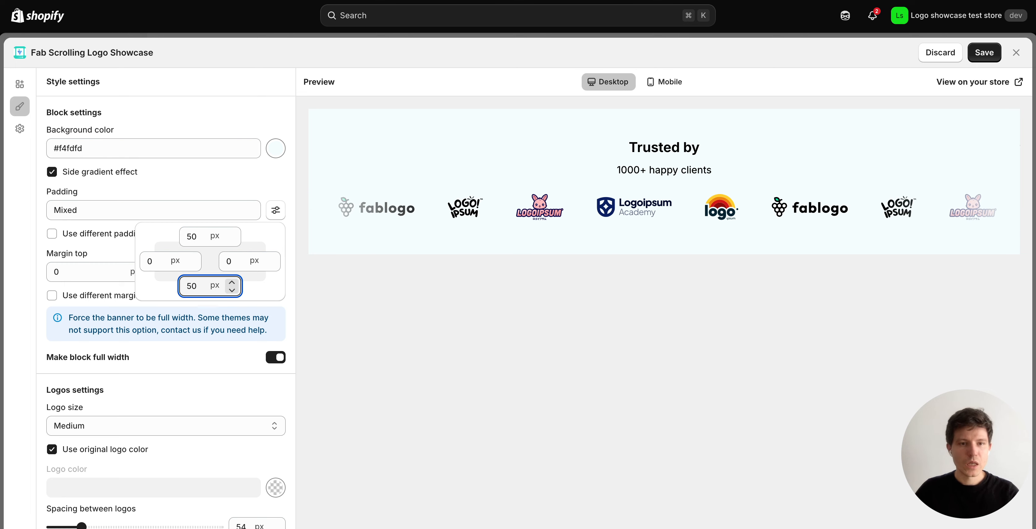
pyautogui.press('Escape')
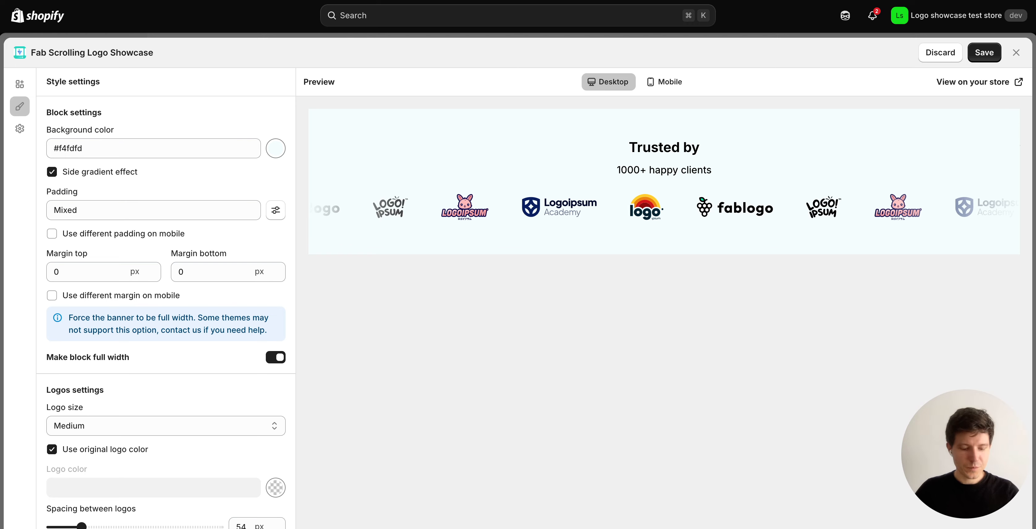
# Change the logo size to Large in the logos settings
pyautogui.scroll(-3, 104, 213)
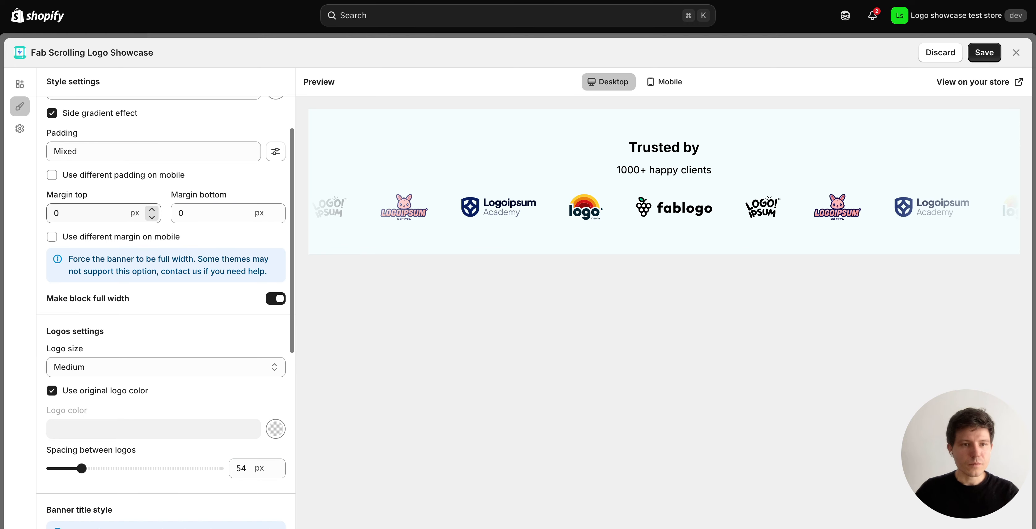
pyautogui.scroll(-2, 167, 312)
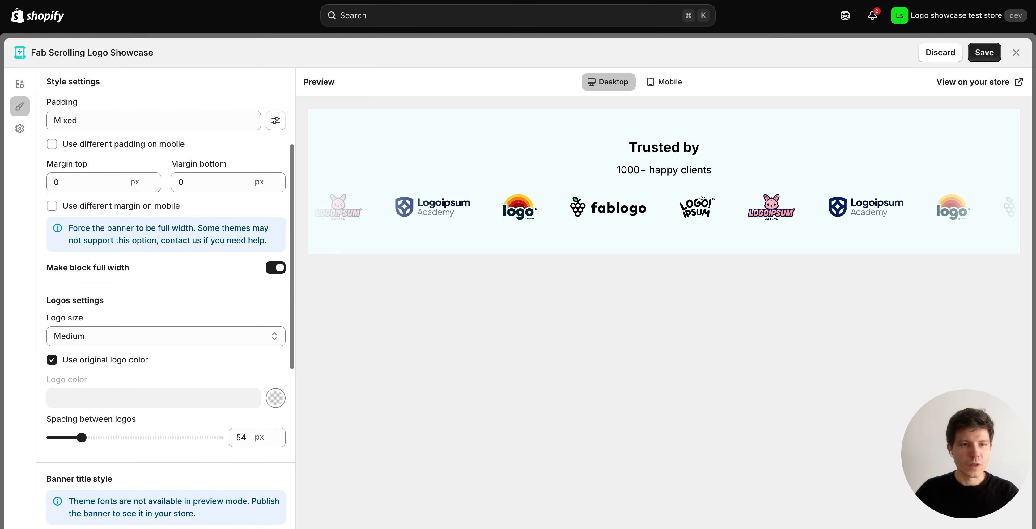
pyautogui.scroll(-5, 165, 313)
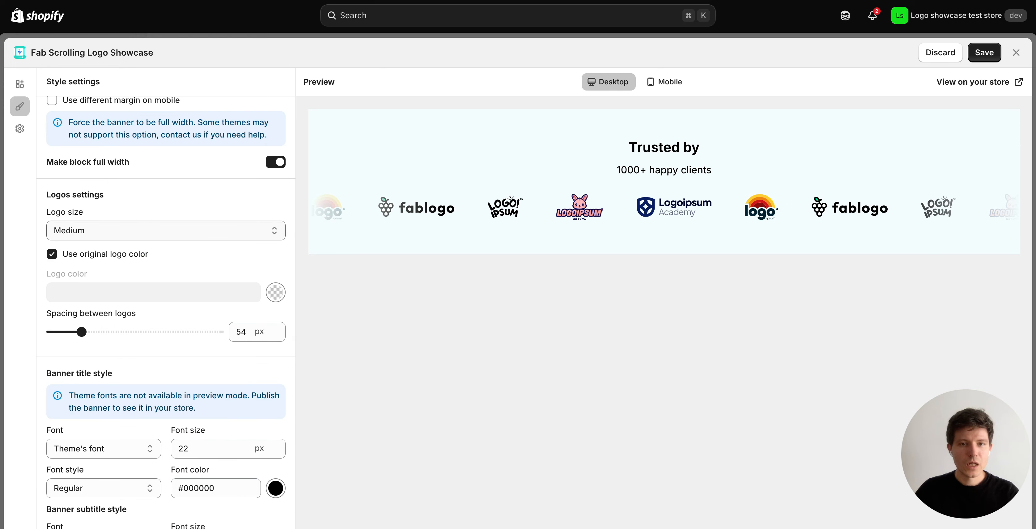
pyautogui.click(166, 231)
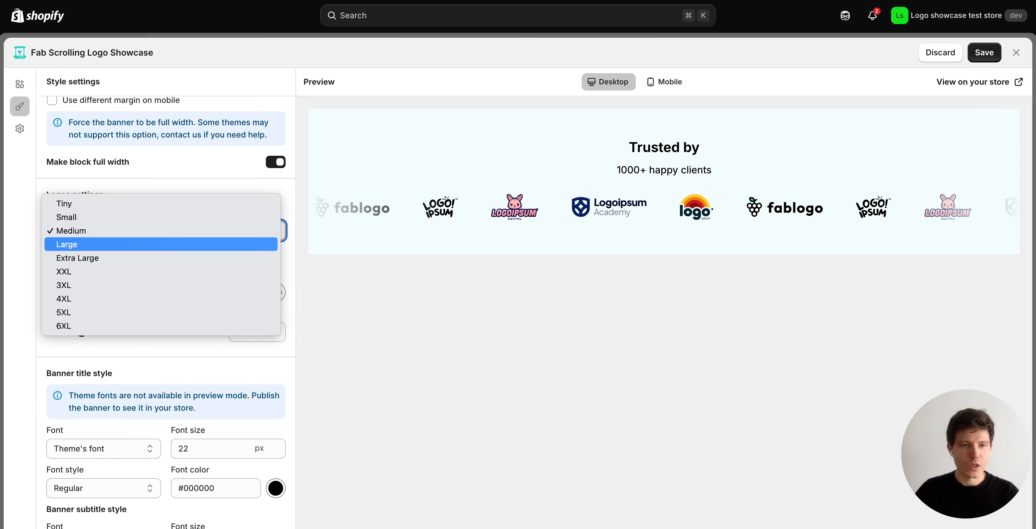
pyautogui.click(161, 245)
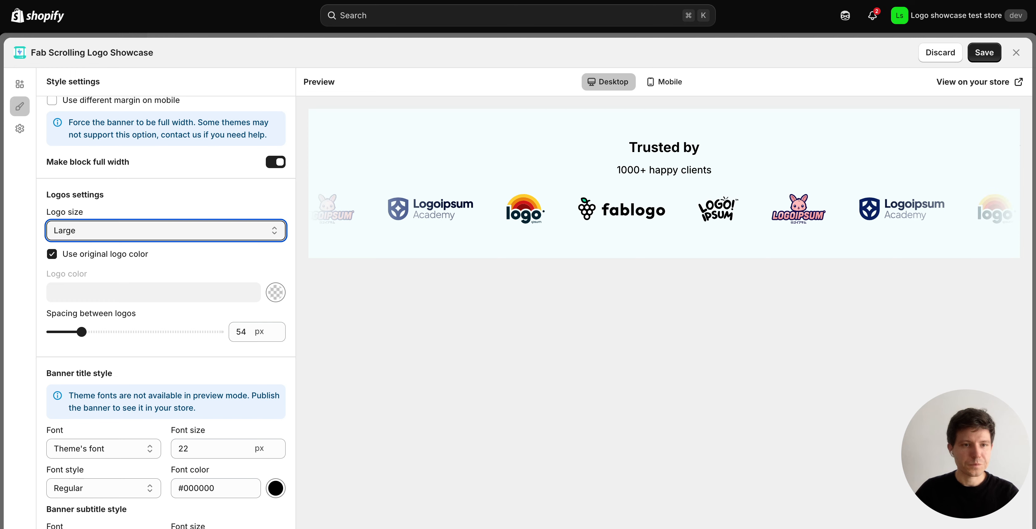
pyautogui.click(232, 264)
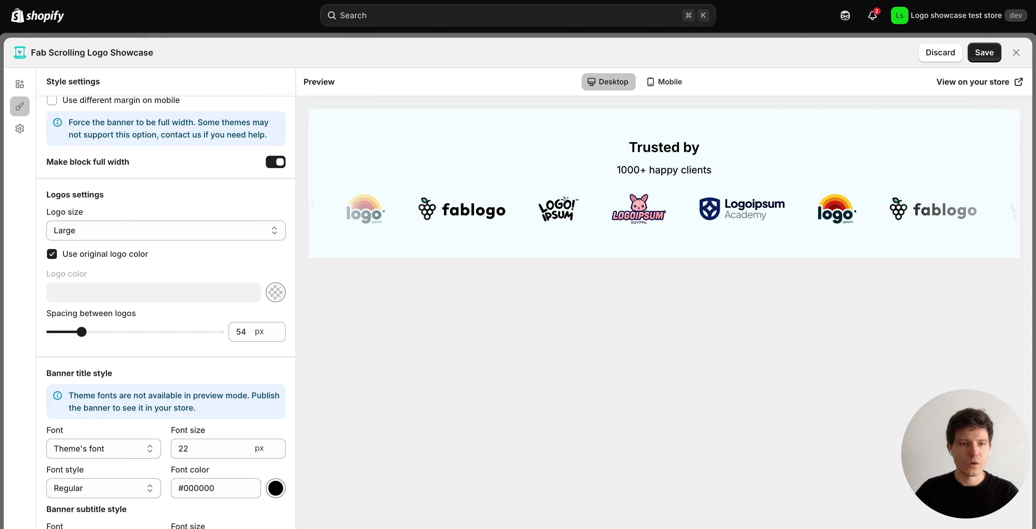
# Try switching off the original logo color option, and turn it back on
pyautogui.click(52, 254)
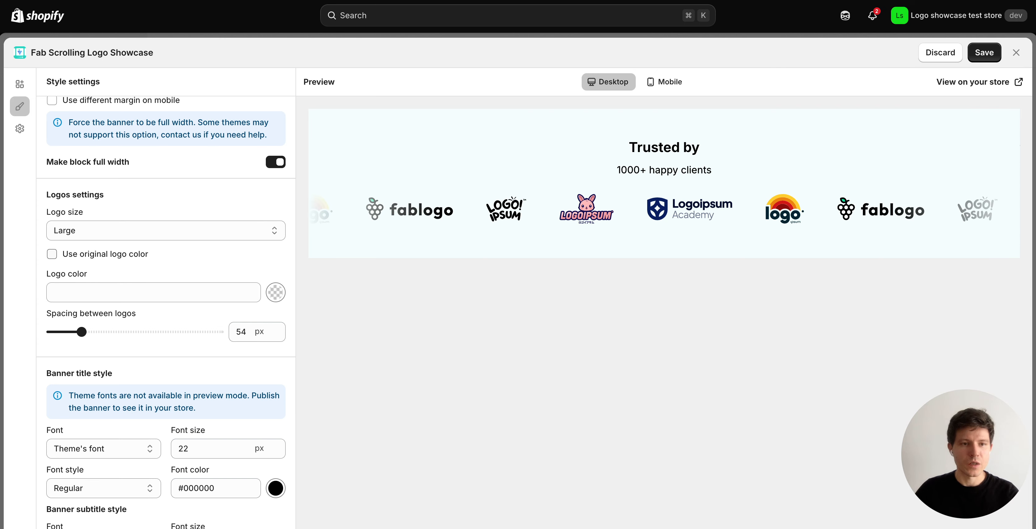
pyautogui.click(52, 254)
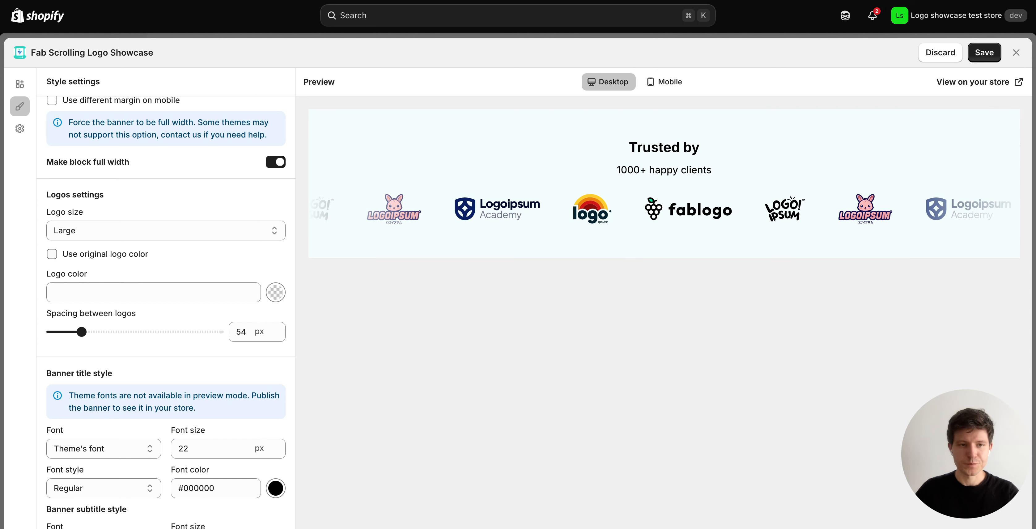
pyautogui.click(52, 254)
# Increase the spacing between logos to 81 px and set the banner title's font size to 26 px
pyautogui.scroll(-1, 166, 306)
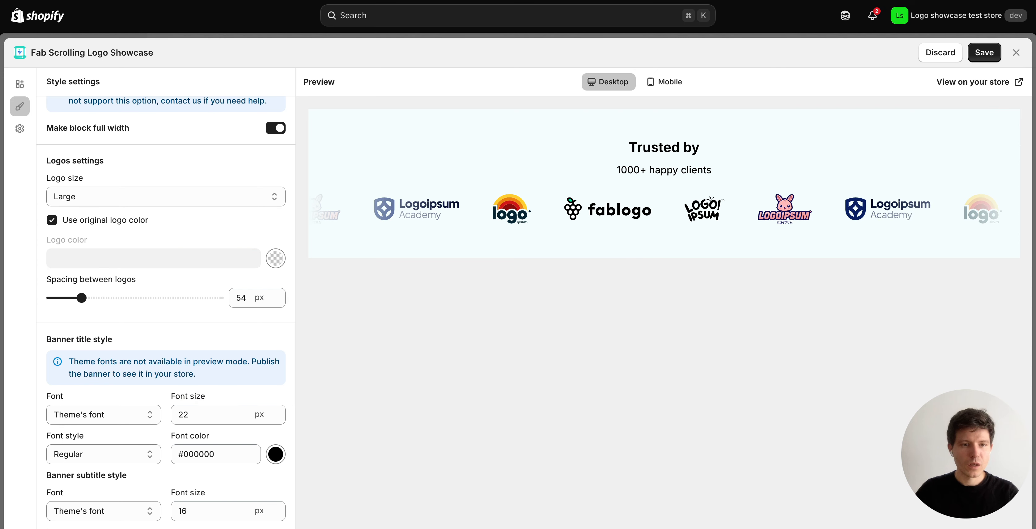
pyautogui.moveTo(82, 298); pyautogui.dragTo(96, 297)
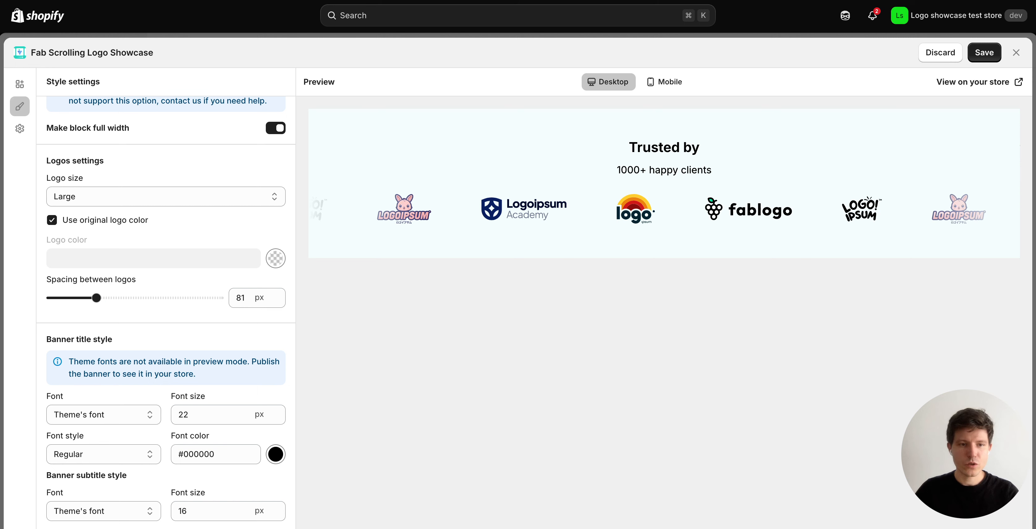
pyautogui.scroll(-3, 165, 314)
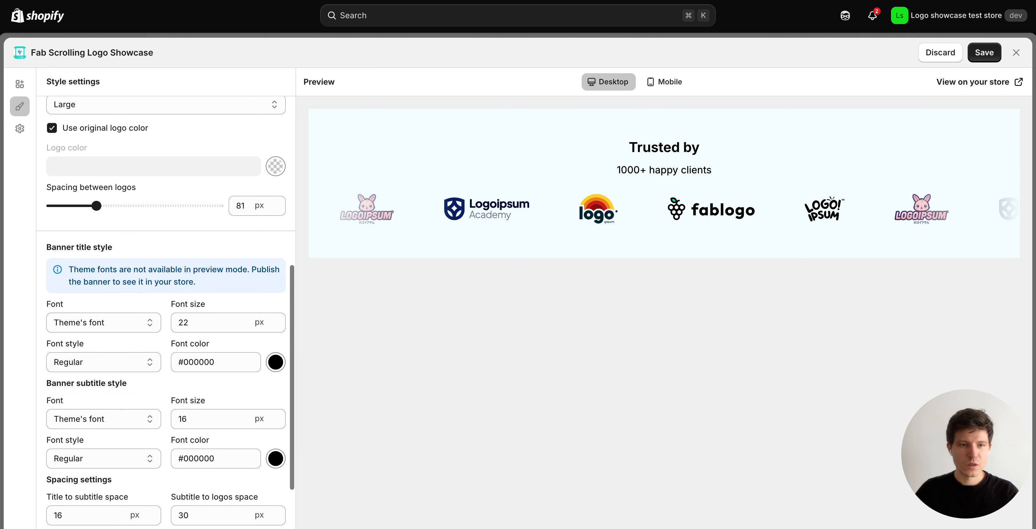
pyautogui.scroll(-2, 166, 314)
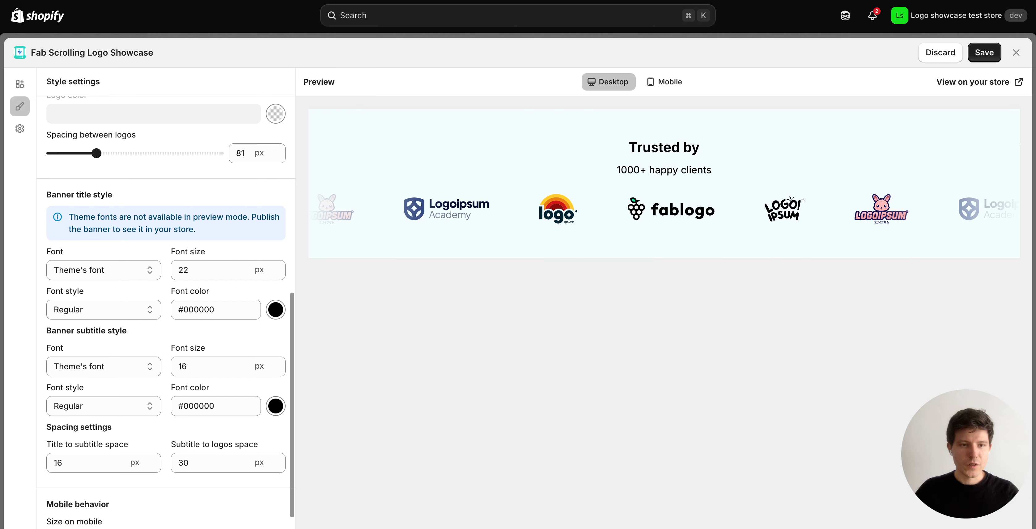
pyautogui.scroll(-1, 166, 314)
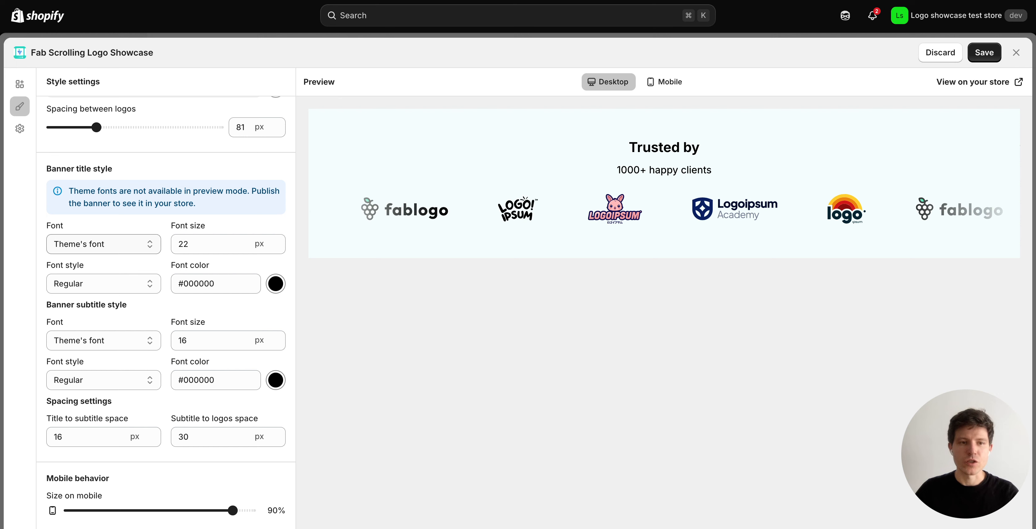
pyautogui.click(104, 244)
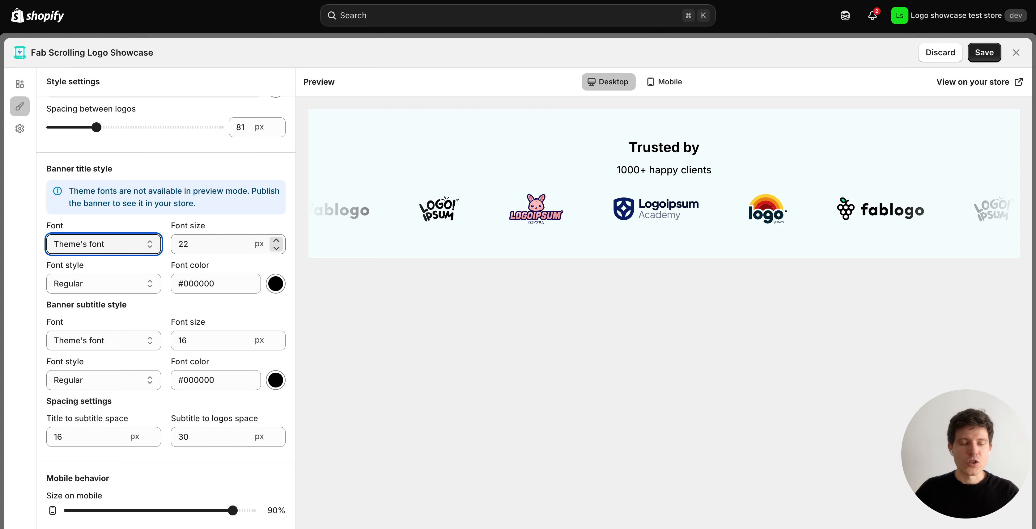
pyautogui.press('Tab')
pyautogui.write('26')
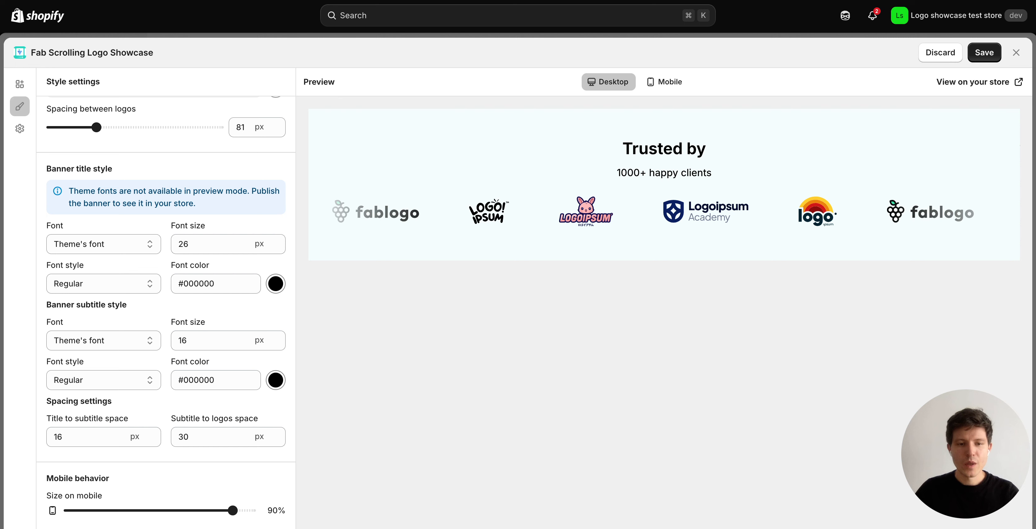
# Reduce the banner's size on mobile to 80% and switch to the mobile preview
pyautogui.moveTo(232, 511); pyautogui.dragTo(220, 511)
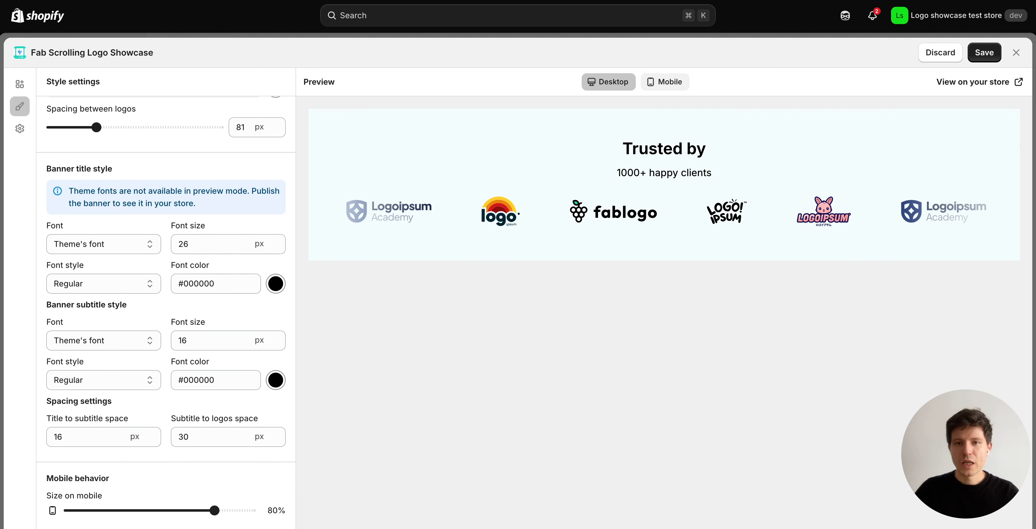
pyautogui.click(665, 82)
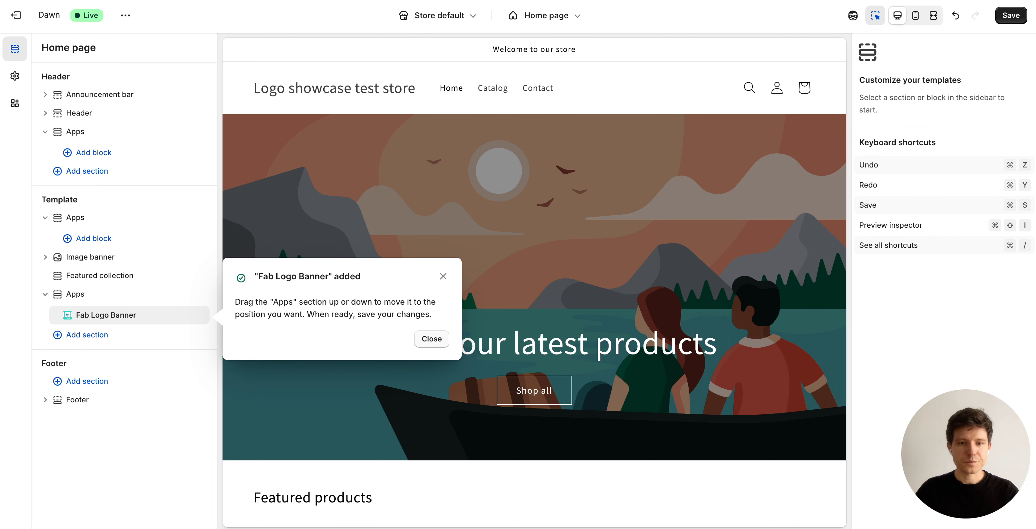
# Select the Fab Logo Banner block in the Home page template of the theme editor
pyautogui.click(107, 316)
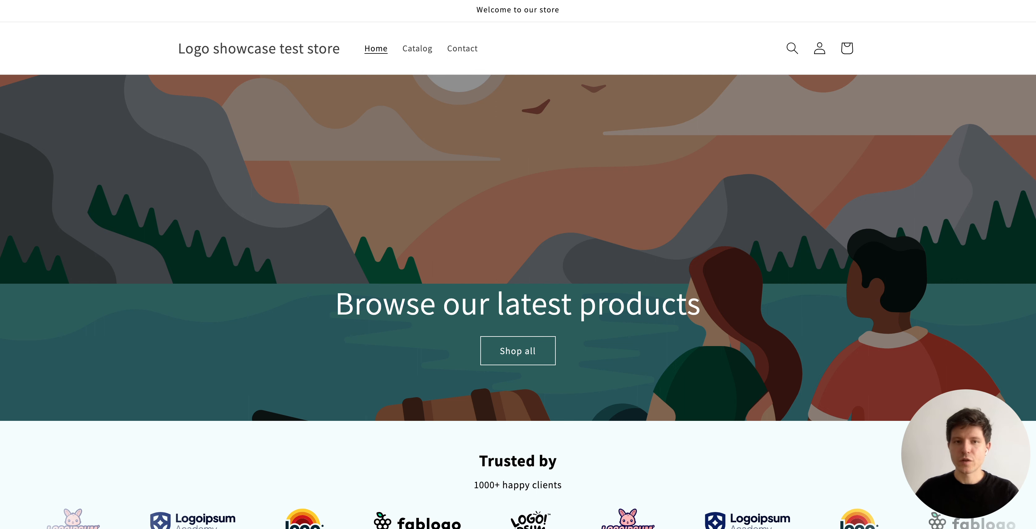
# Examine the scrolling logo banner and its placement relative to the image banner and featured products on the storefront home page
pyautogui.scroll(-5, 518, 265)
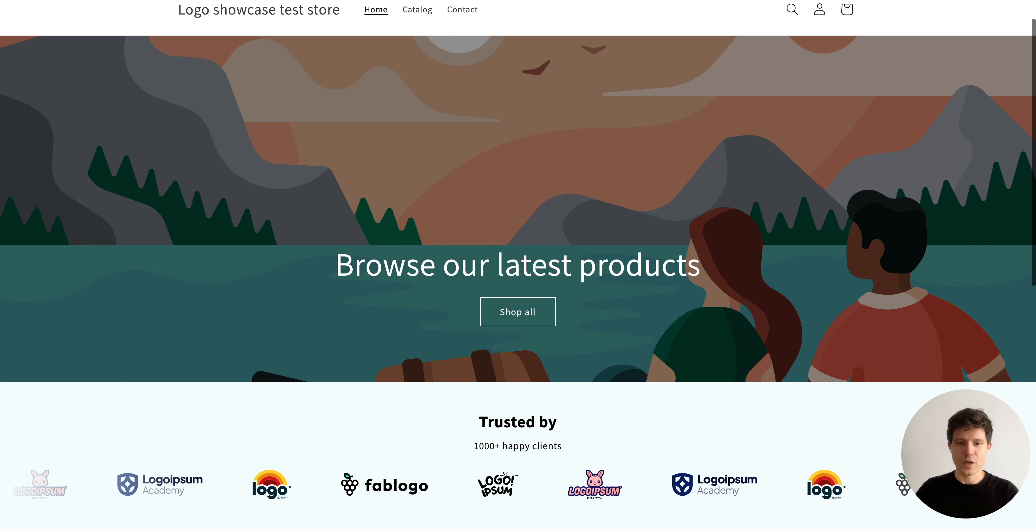
pyautogui.scroll(-6, 518, 265)
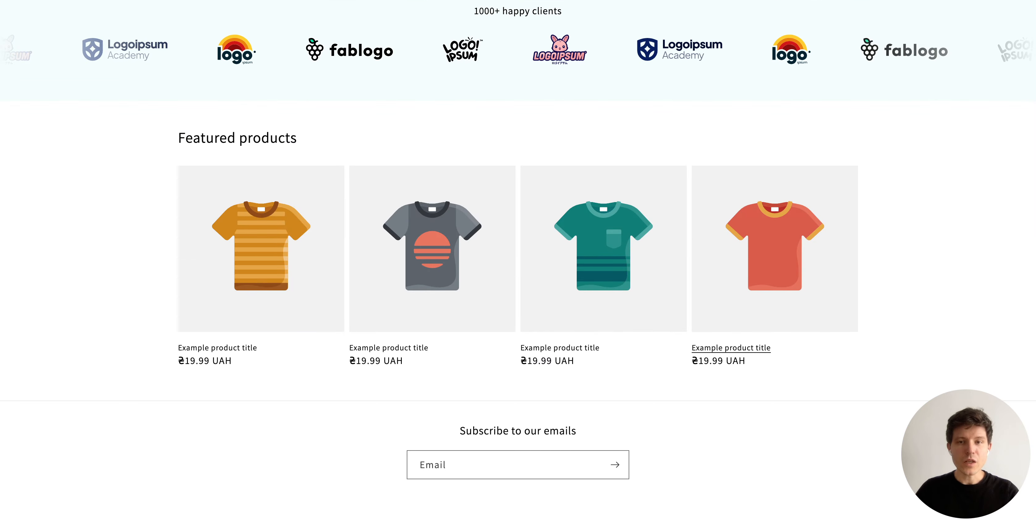
pyautogui.scroll(5, 518, 264)
pyautogui.scroll(5, 518, 265)
pyautogui.scroll(-3, 518, 264)
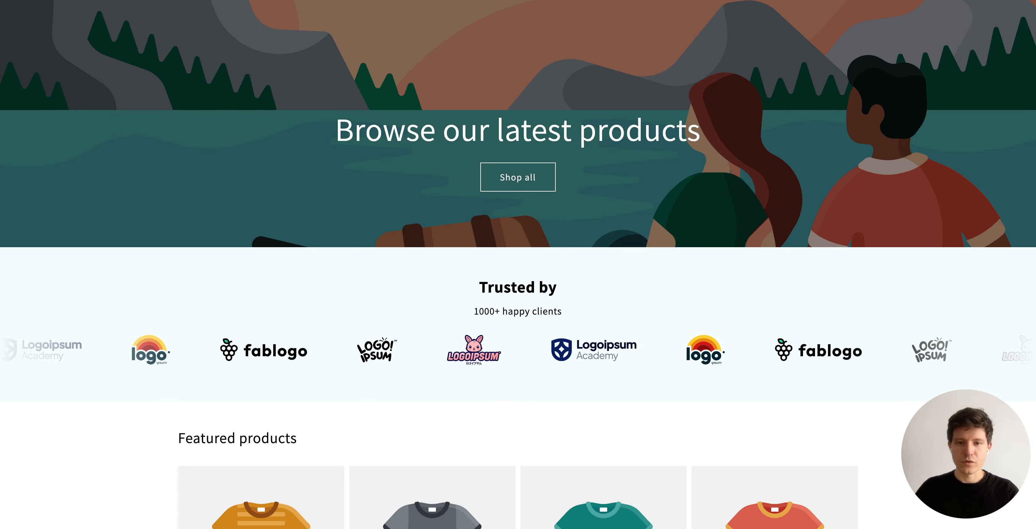
pyautogui.scroll(4, 518, 265)
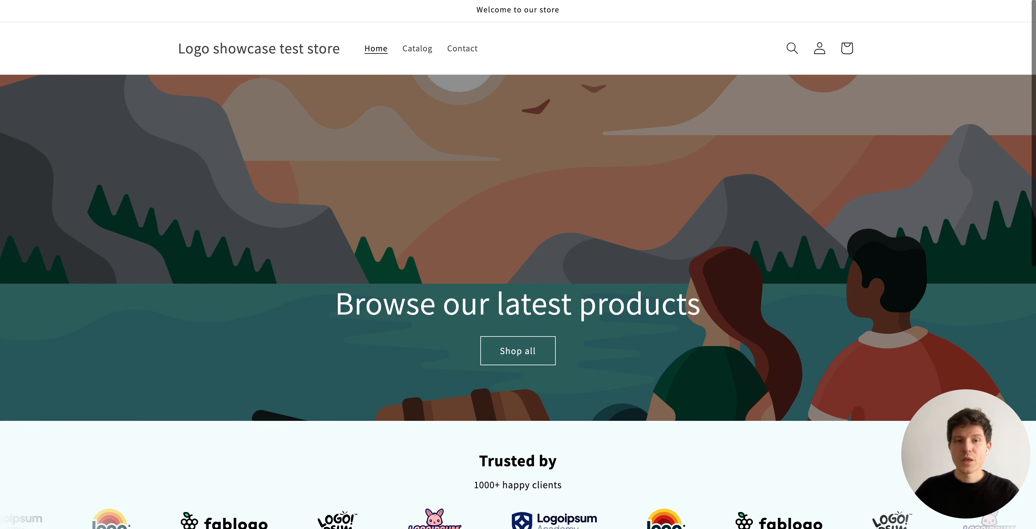
pyautogui.scroll(-3, 518, 265)
pyautogui.scroll(-2, 518, 264)
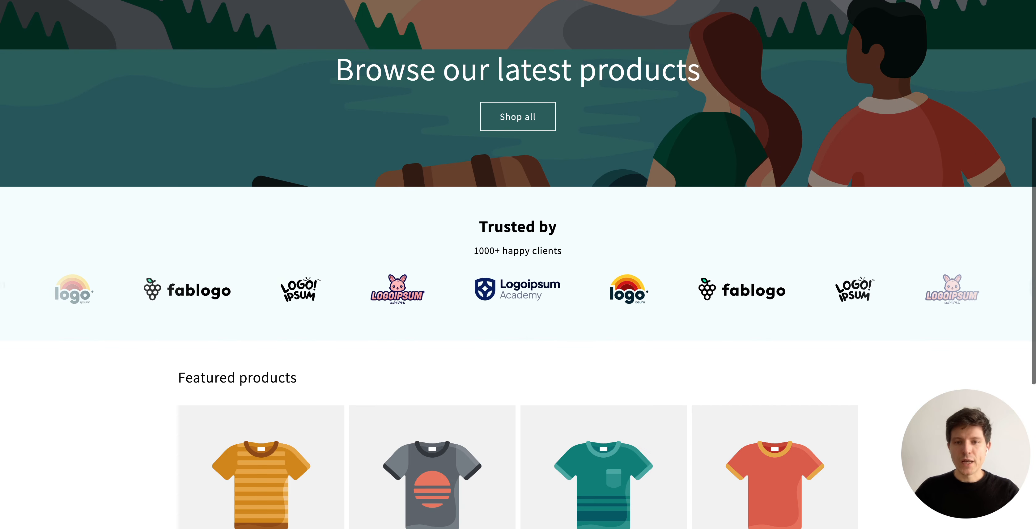